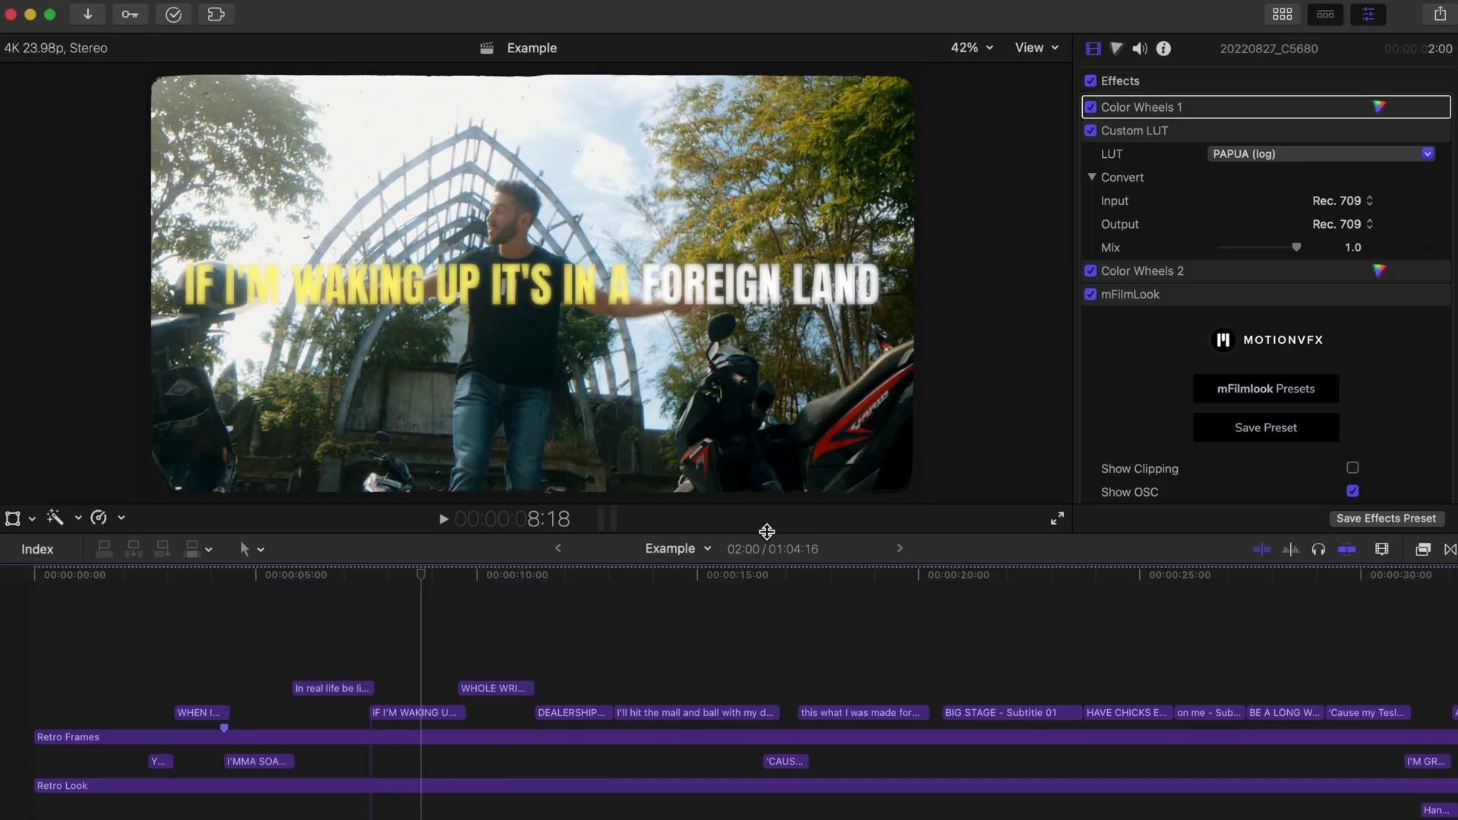
Raise the viewer/timeline divider and nudge the mFilmLook Levels Contrast slider on clip 20220827_C5680.
left_click_drag(767, 524, 809, 366)
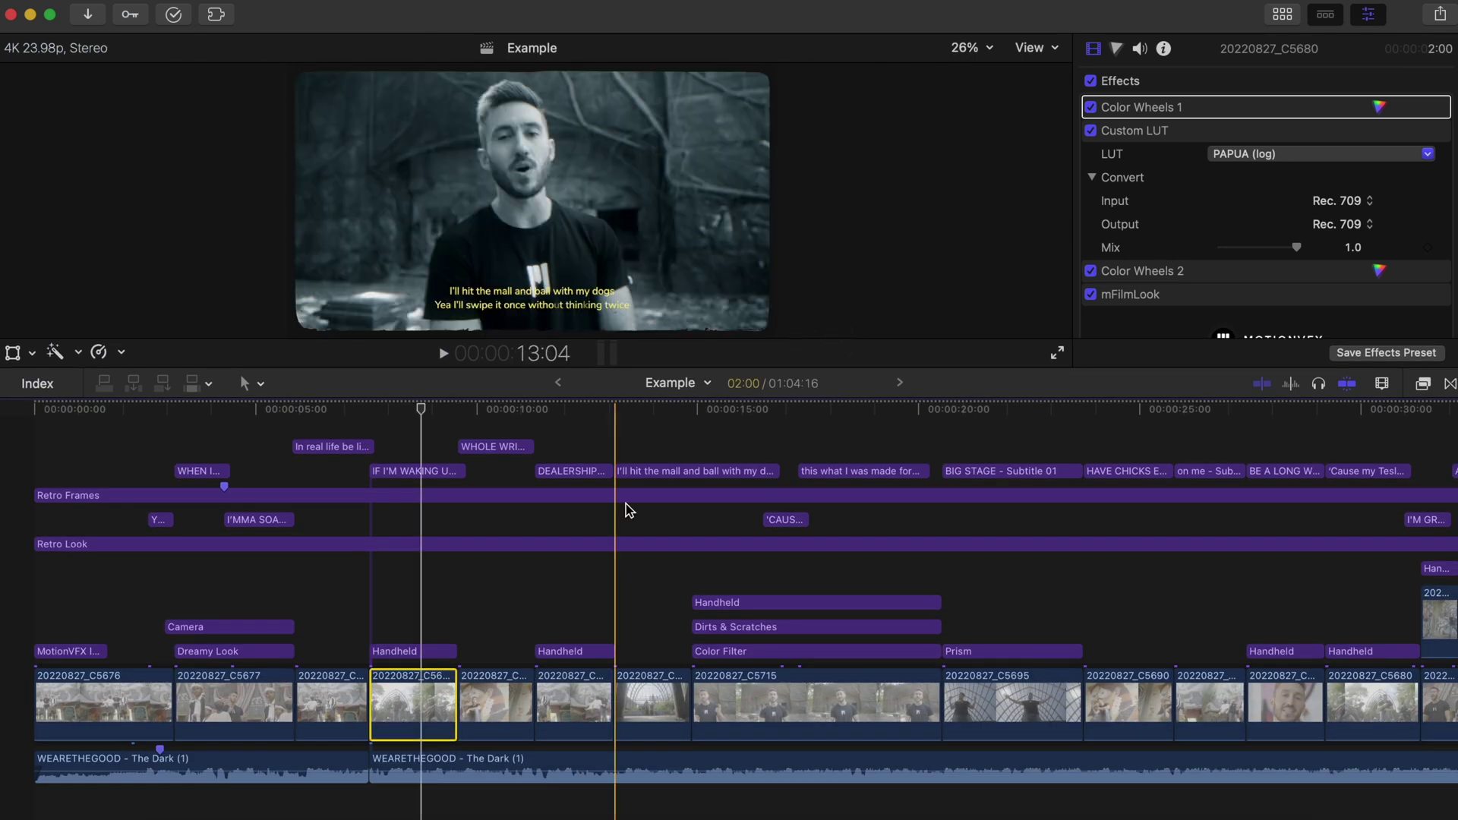
scroll(625, 503, "down", 2)
scroll(628, 509, "up", 2)
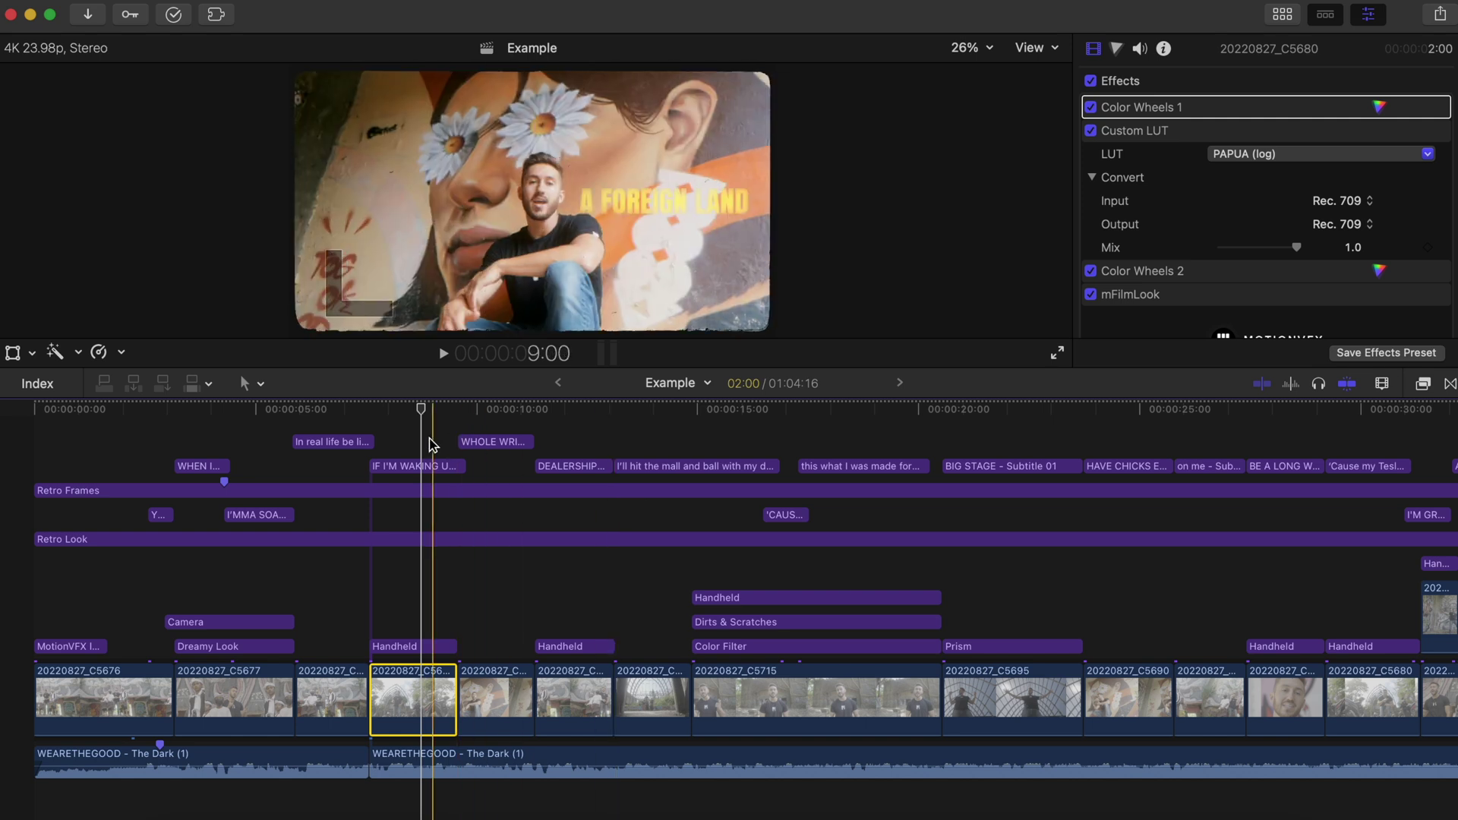
scroll(1278, 262, "down", 15)
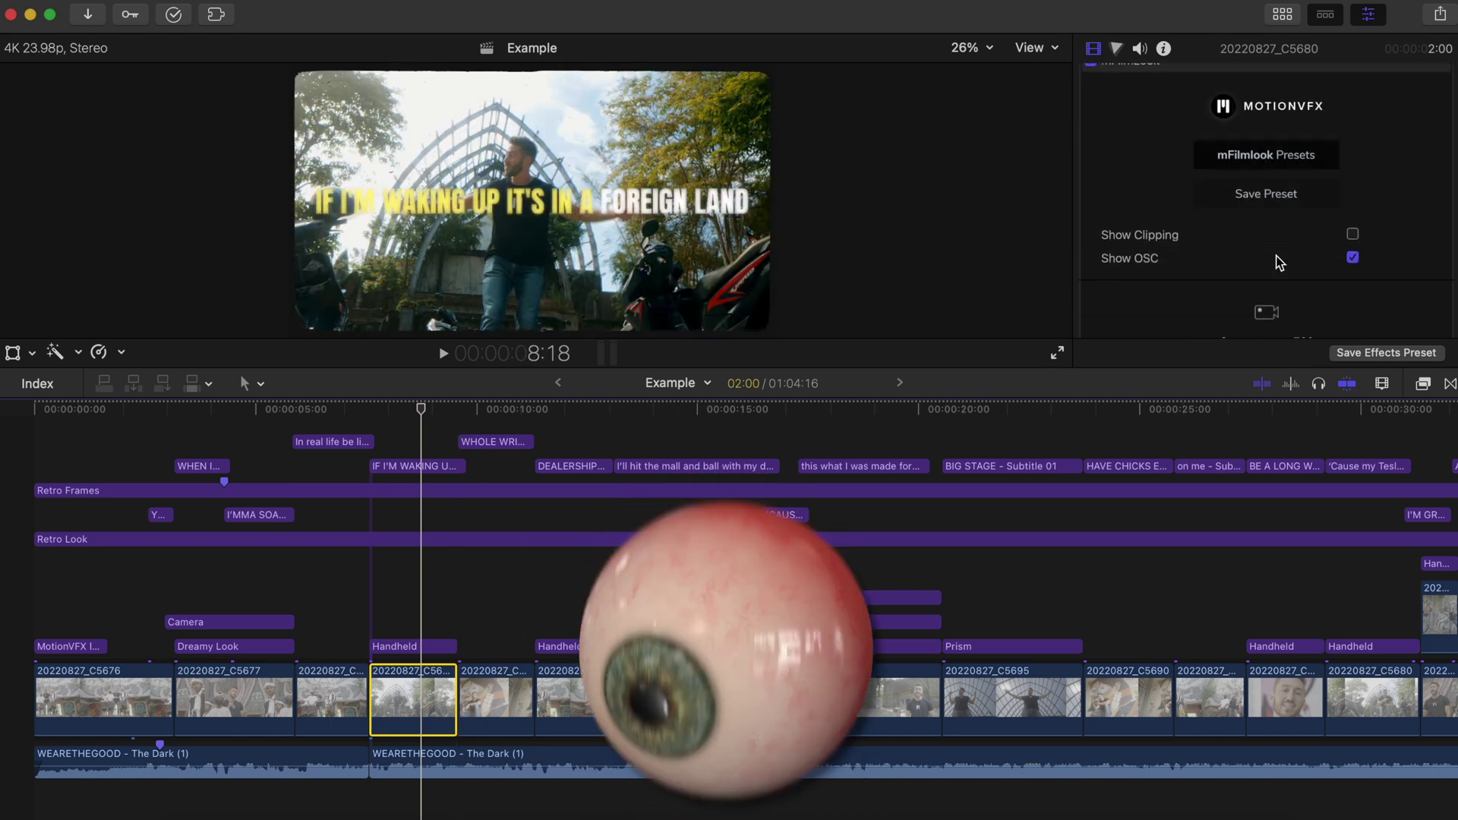
scroll(1278, 262, "down", 3)
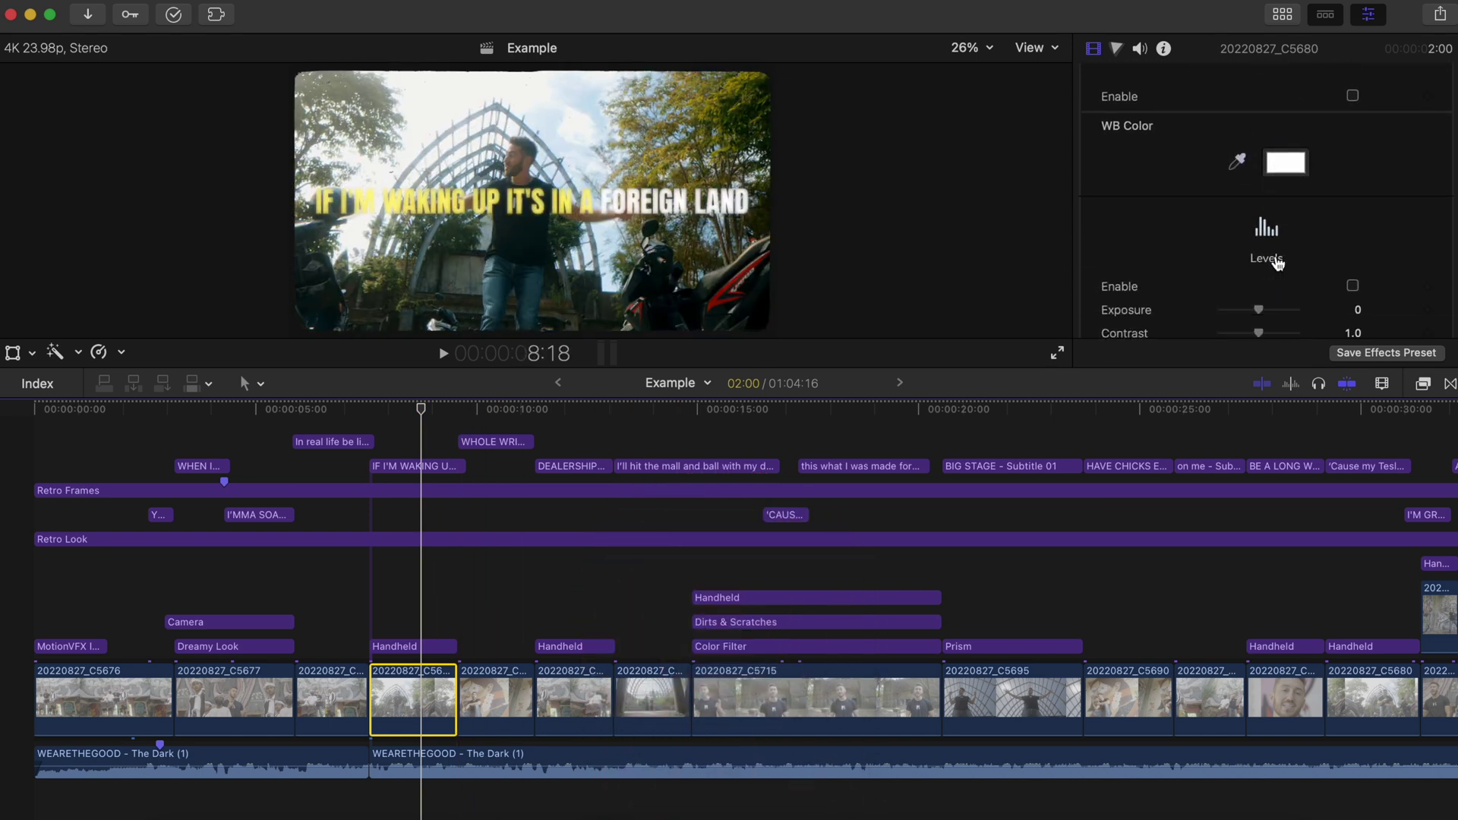
scroll(1351, 272, "down", 1)
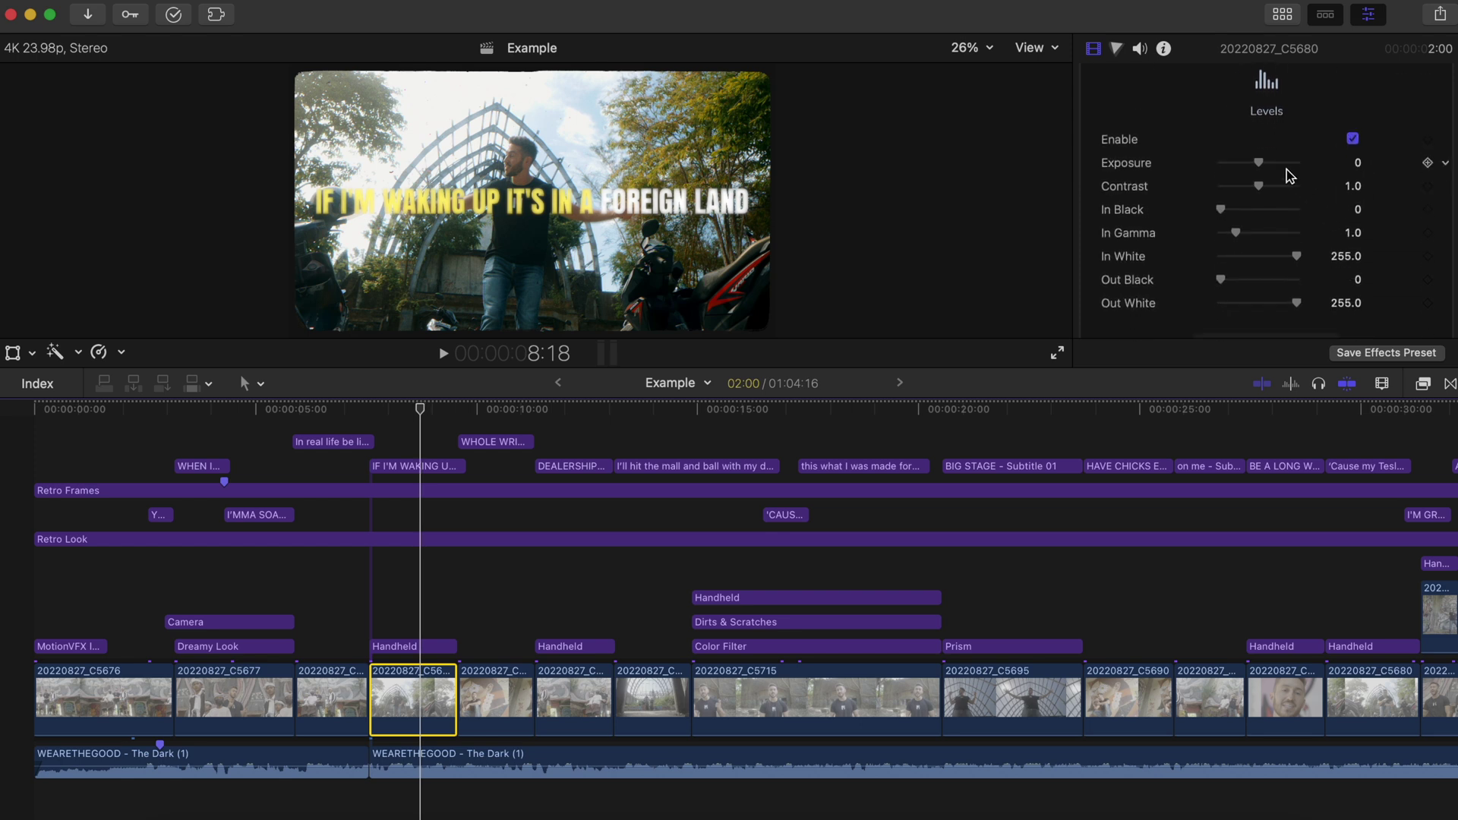
left_click_drag(1265, 187, 1262, 188)
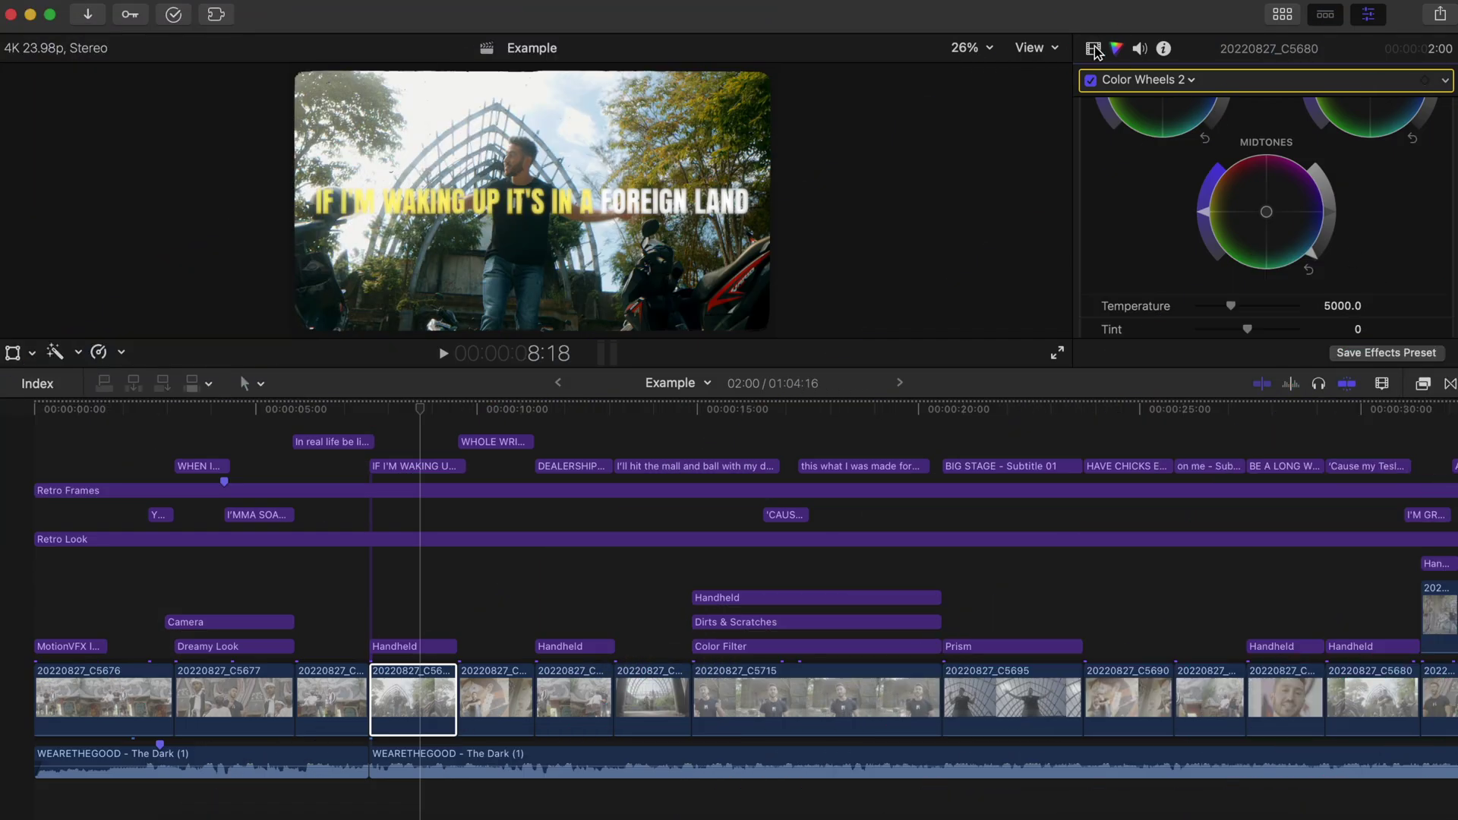
Review clip C5715's video effects in a full-height inspector, then restore it to half height.
left_click(1094, 49)
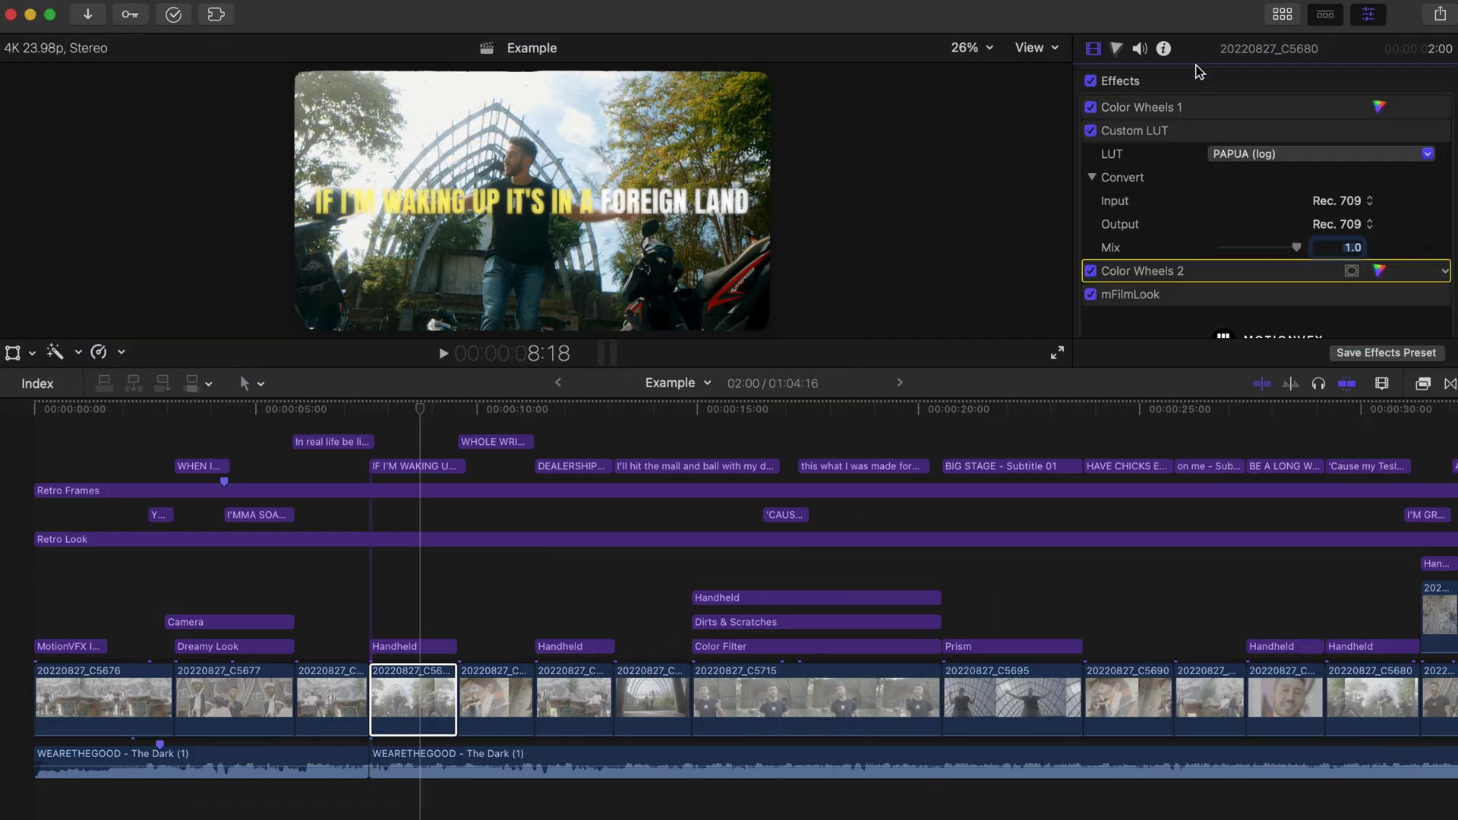
double_click(1271, 51)
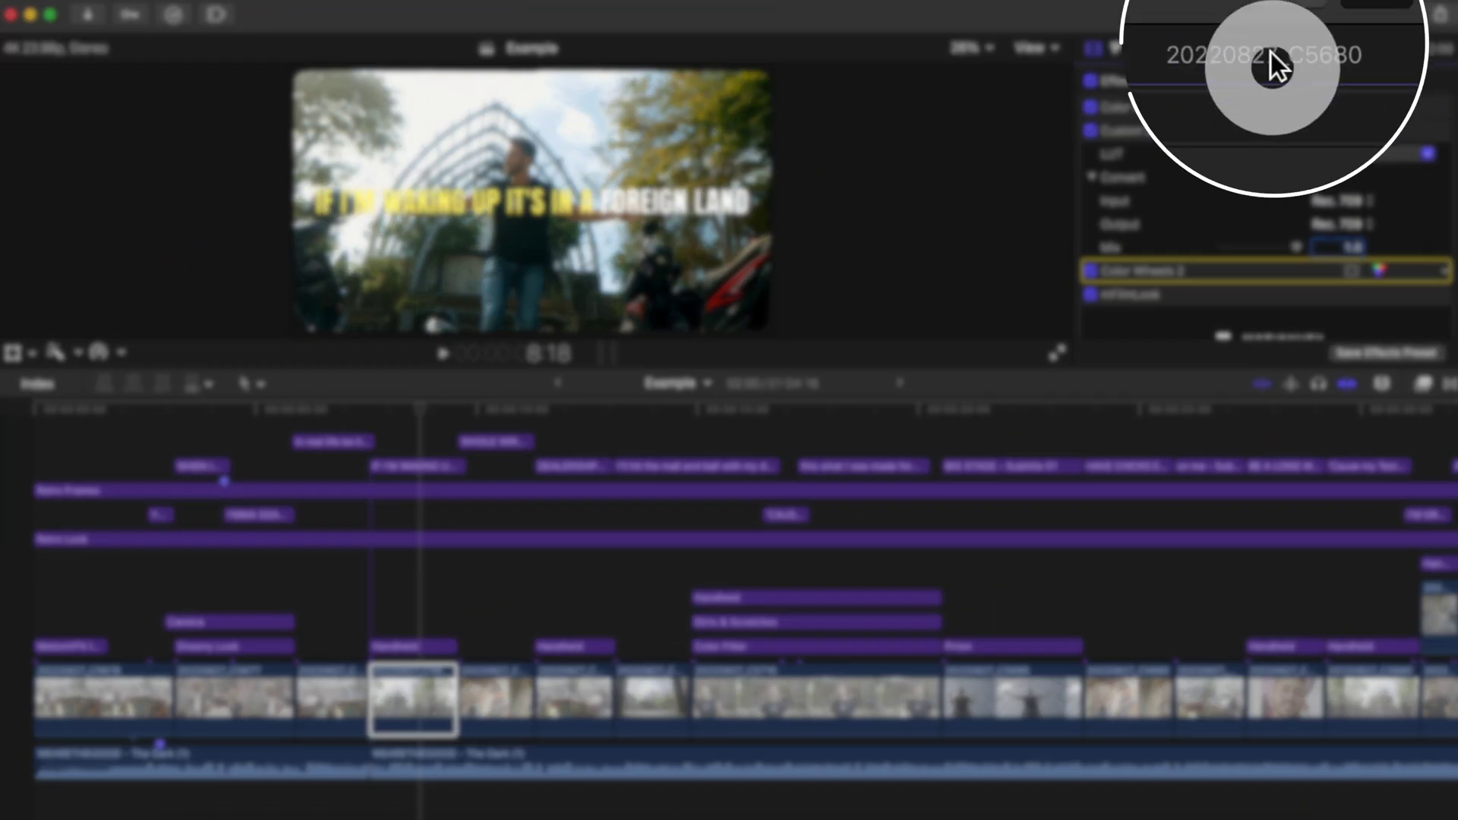
scroll(1233, 342, "down", 5)
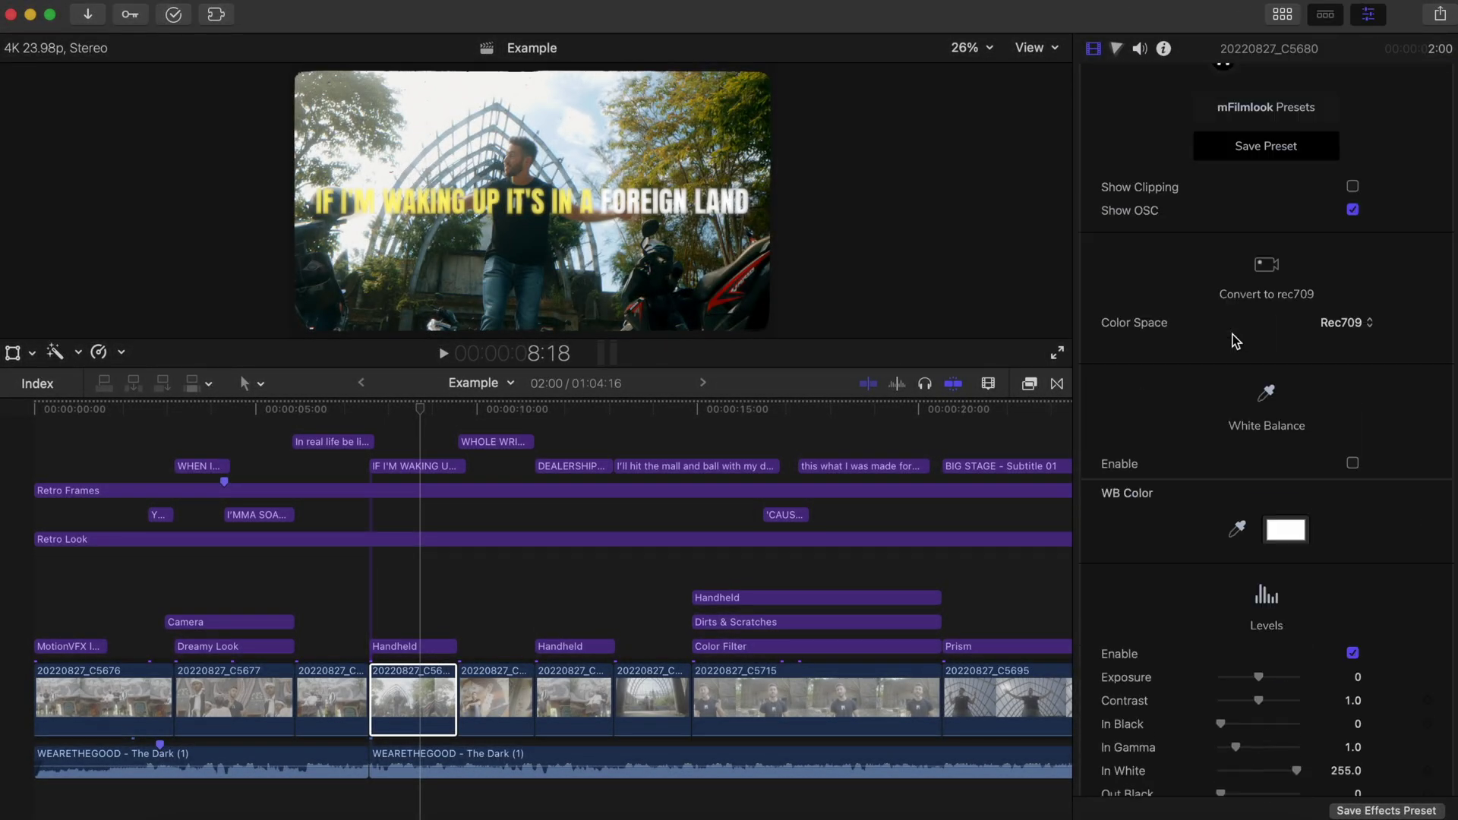
scroll(1233, 339, "down", 15)
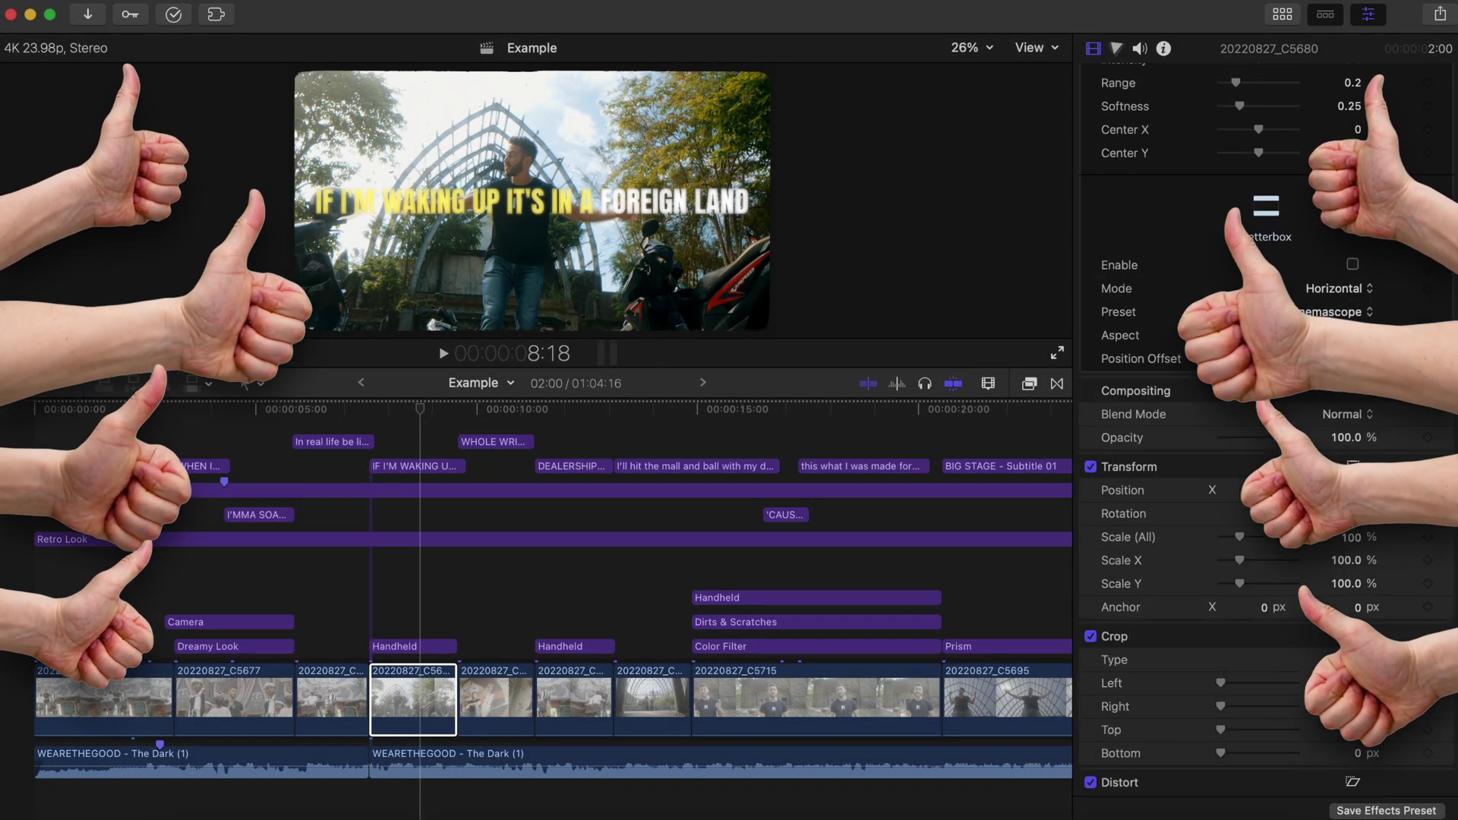
scroll(1233, 340, "up", 5)
scroll(1233, 339, "up", 15)
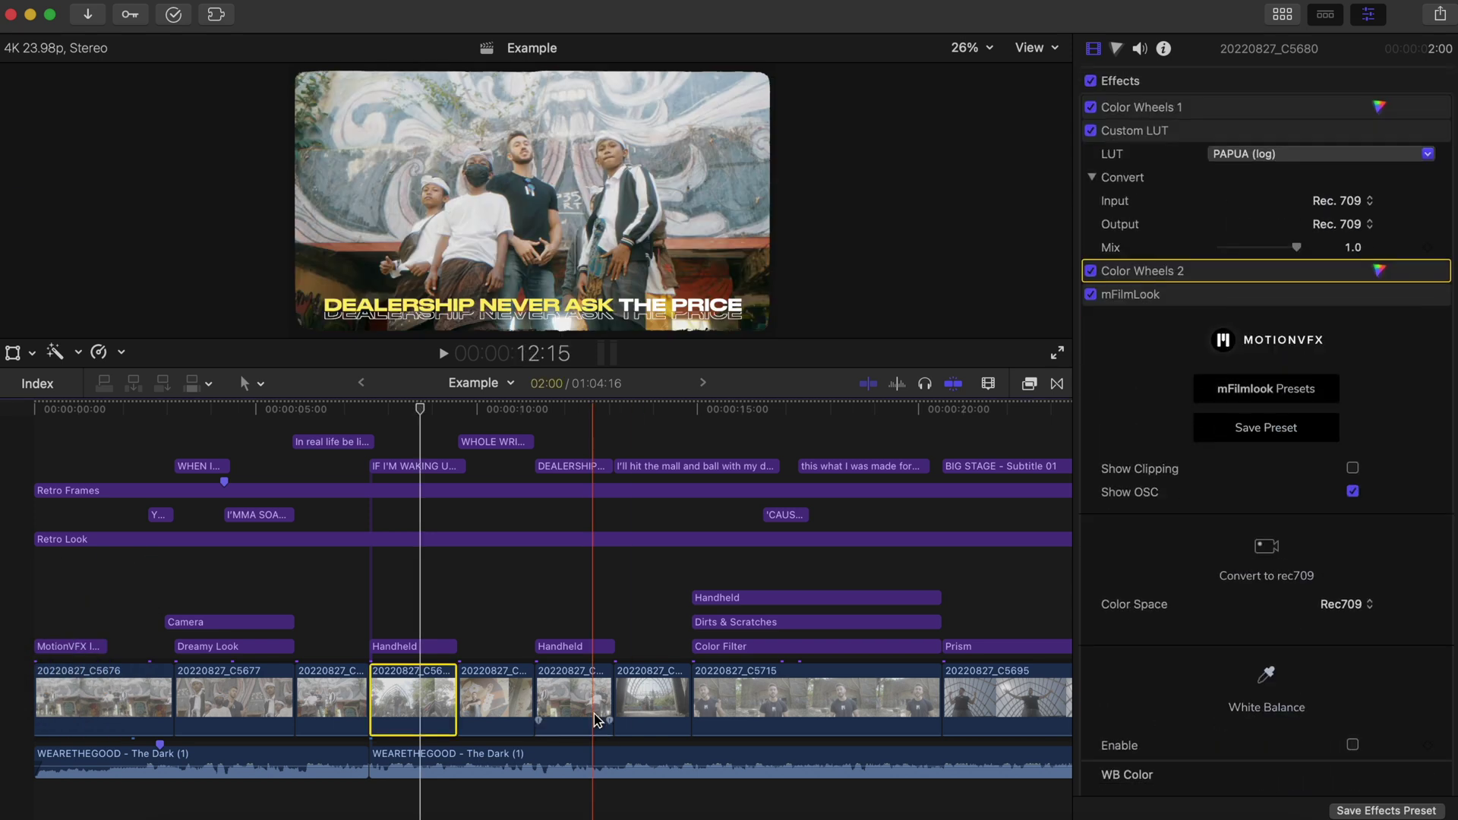
scroll(596, 720, "down", 4)
scroll(596, 719, "right", 3)
scroll(397, 531, "up", 3)
scroll(397, 530, "left", 2)
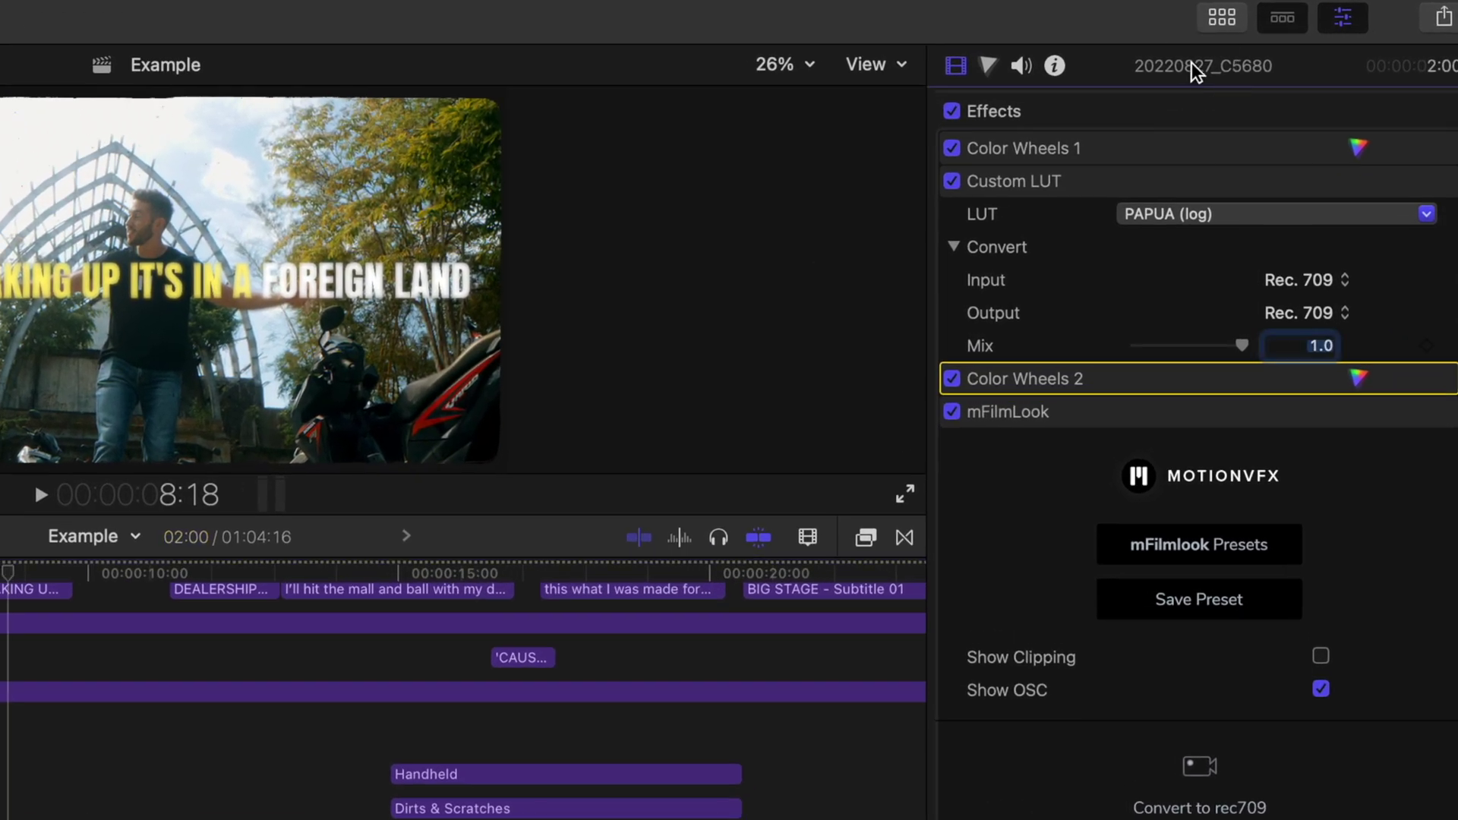
double_click(1210, 61)
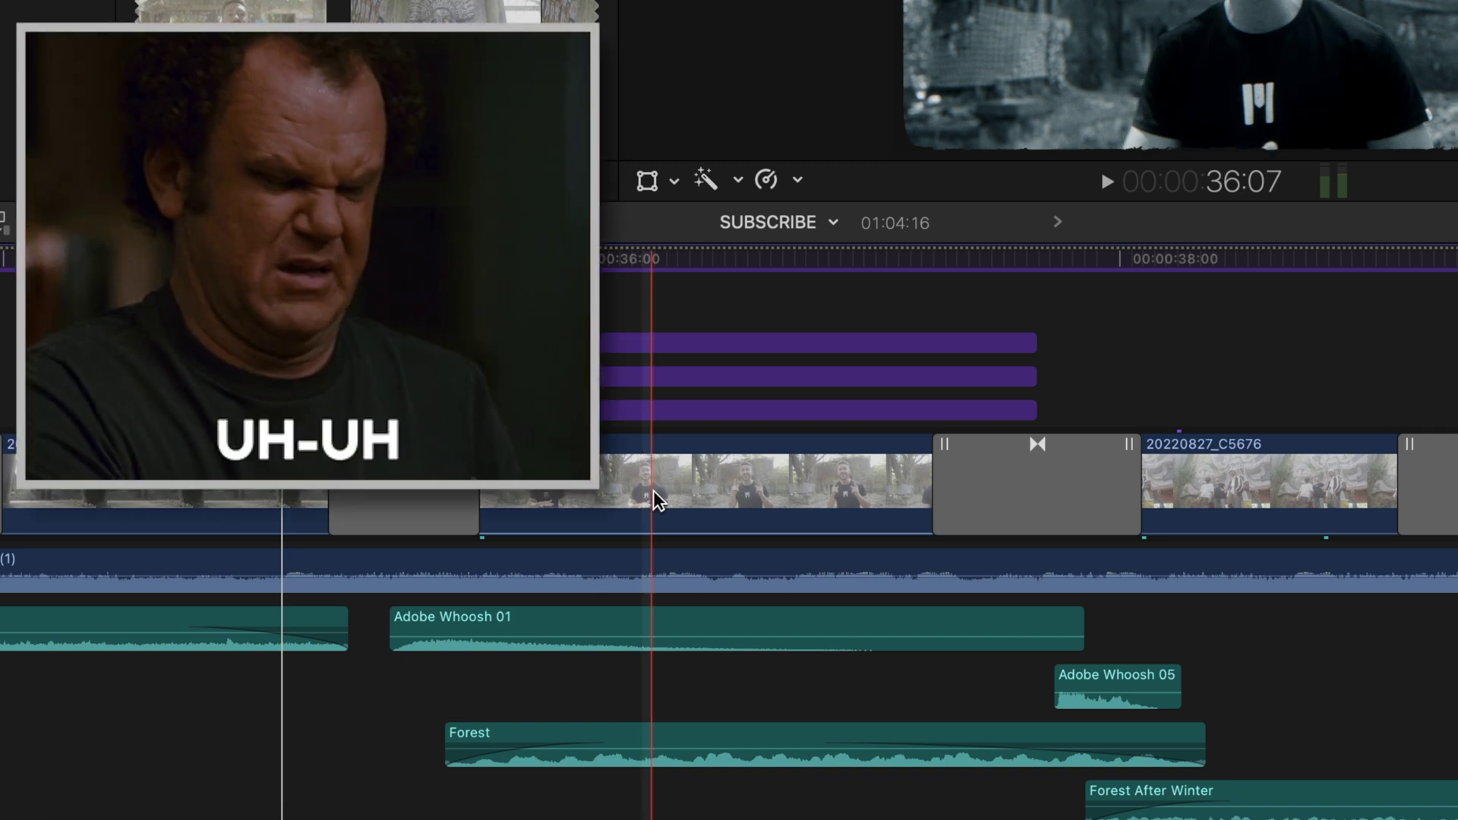
left_click_drag(653, 491, 740, 501)
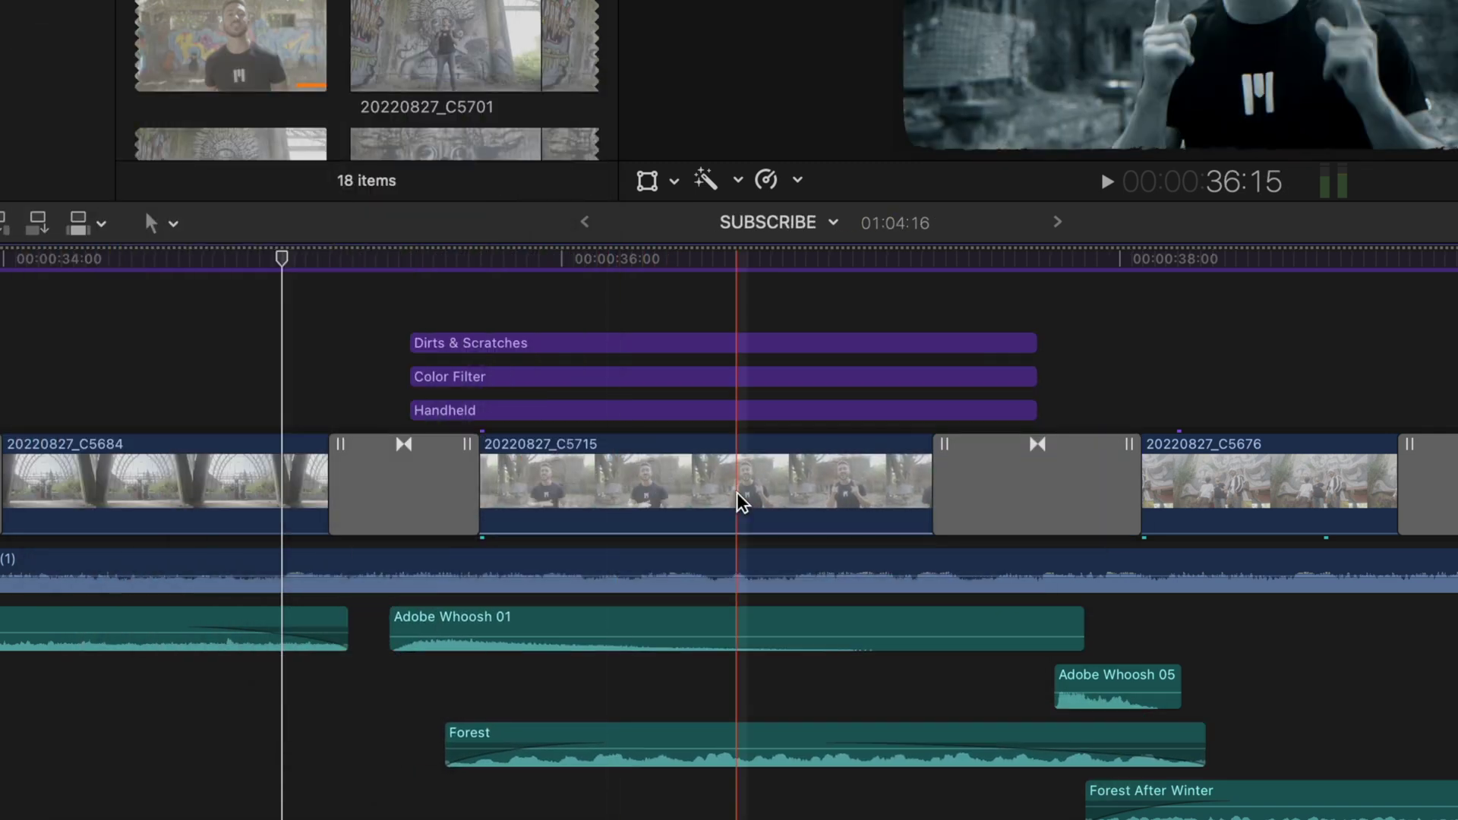
left_click_drag(649, 501, 619, 472)
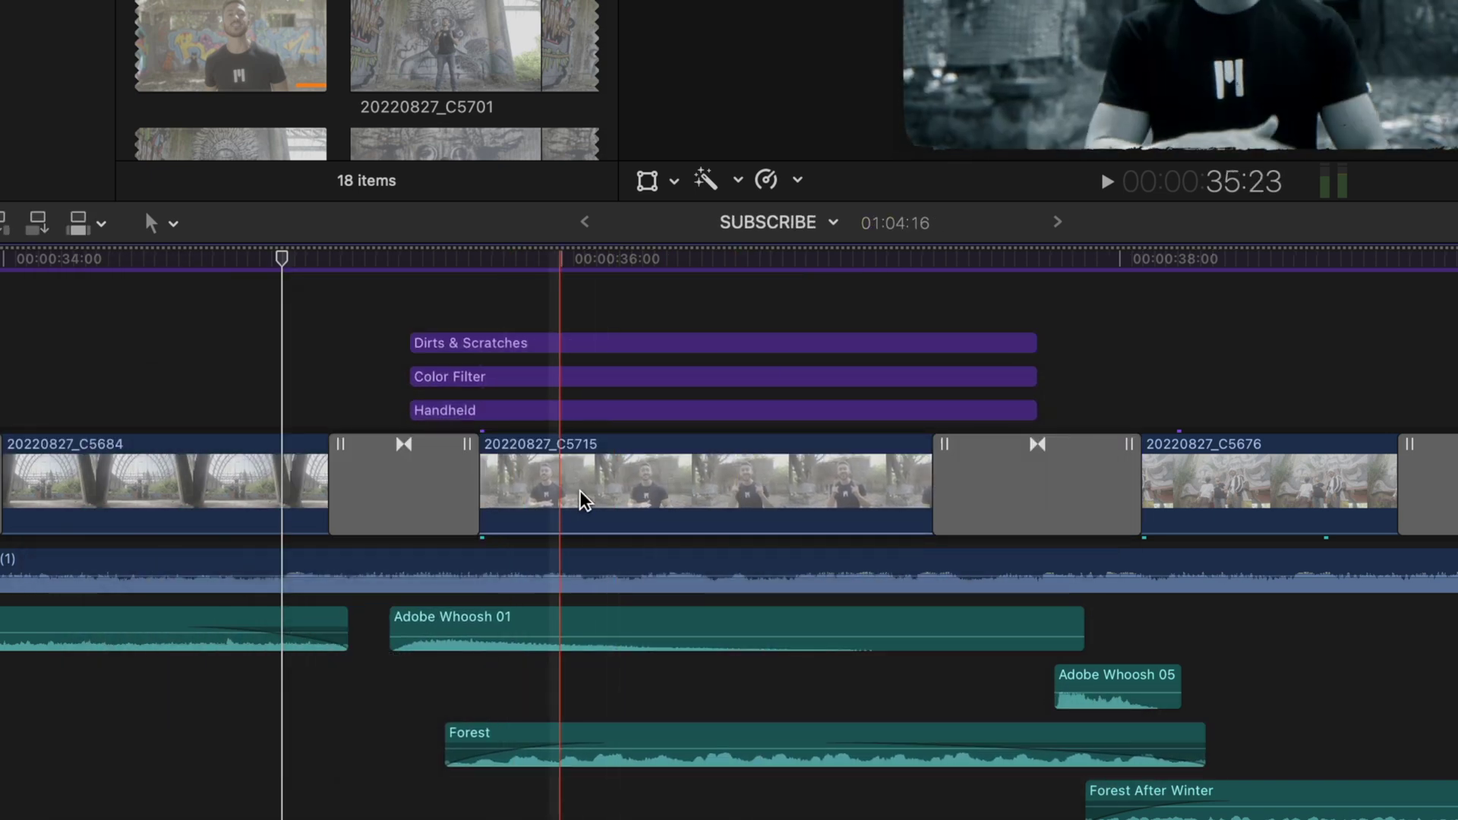
left_click_drag(805, 482, 618, 472)
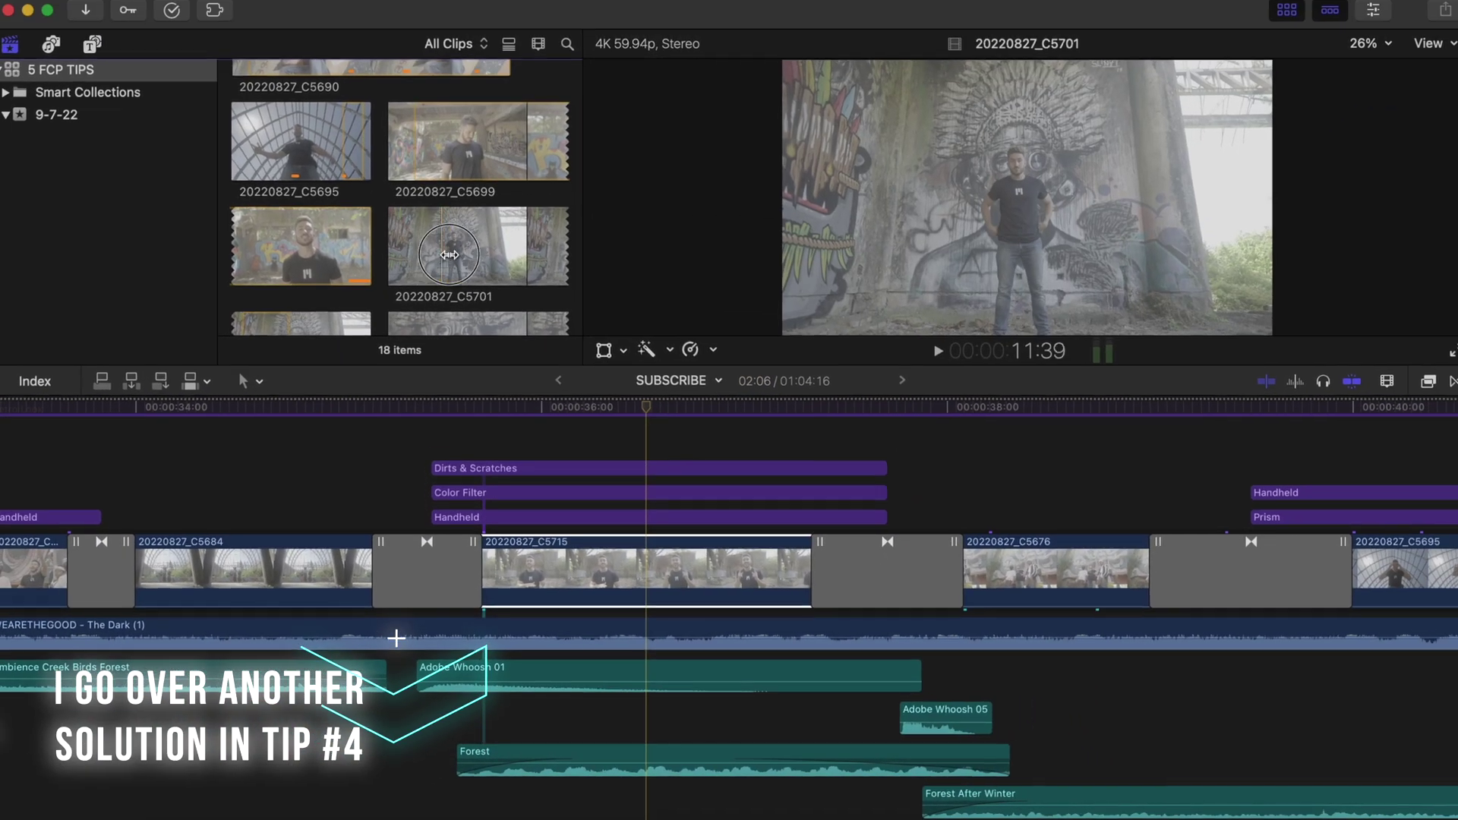
left_click_drag(473, 255, 569, 559)
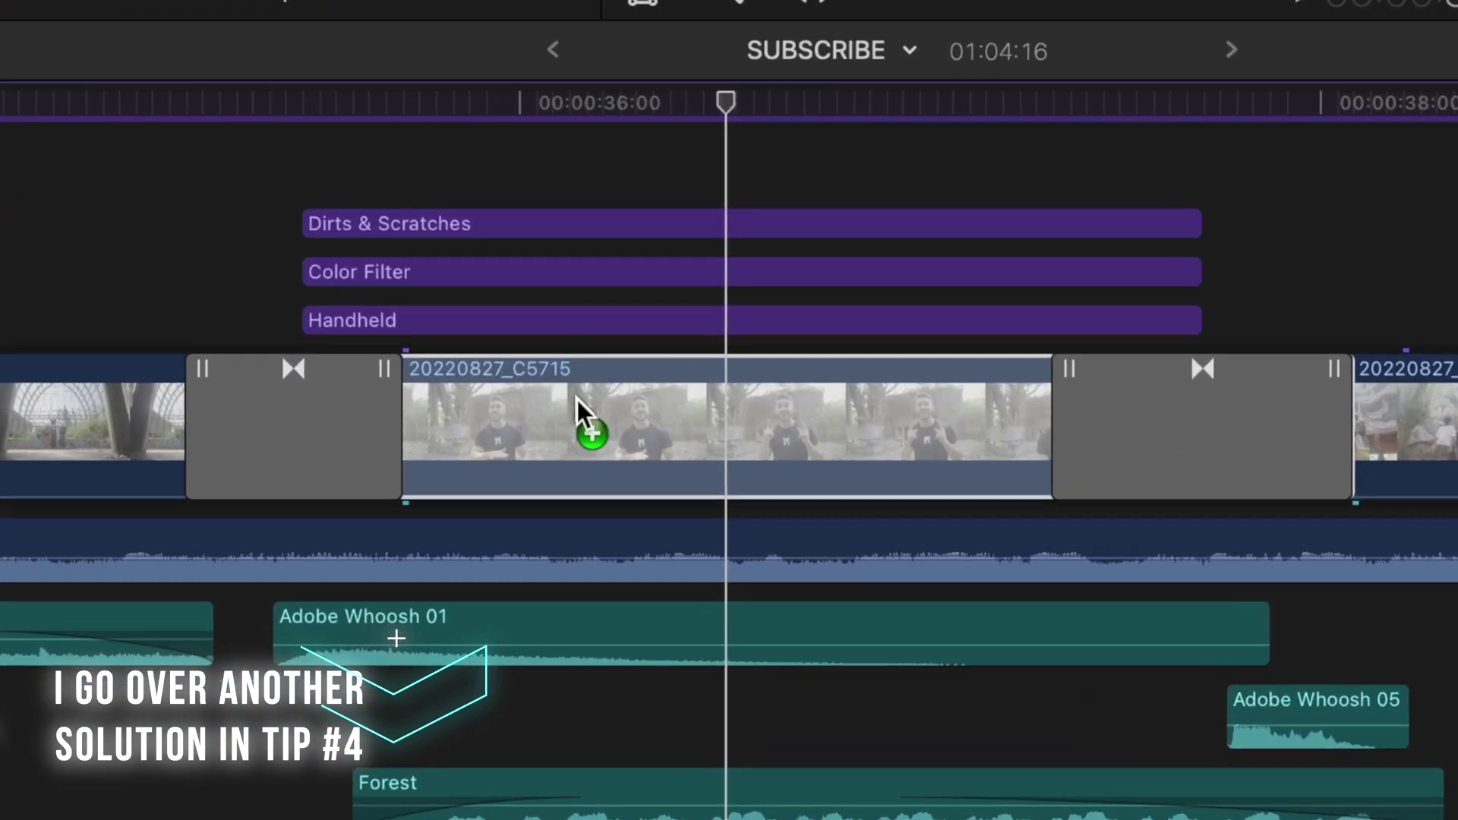
left_click_drag(577, 400, 577, 398)
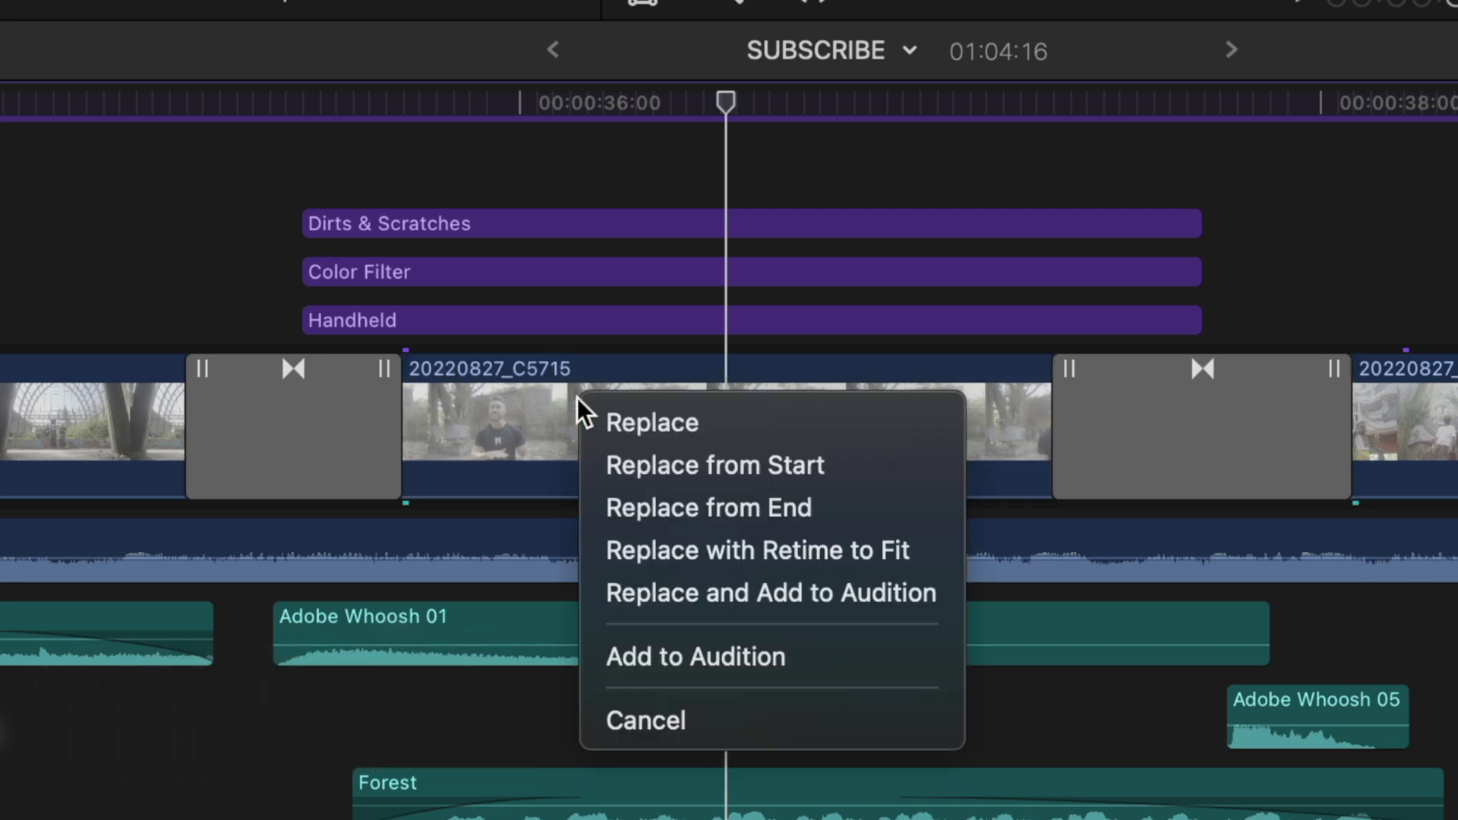
left_click(741, 428)
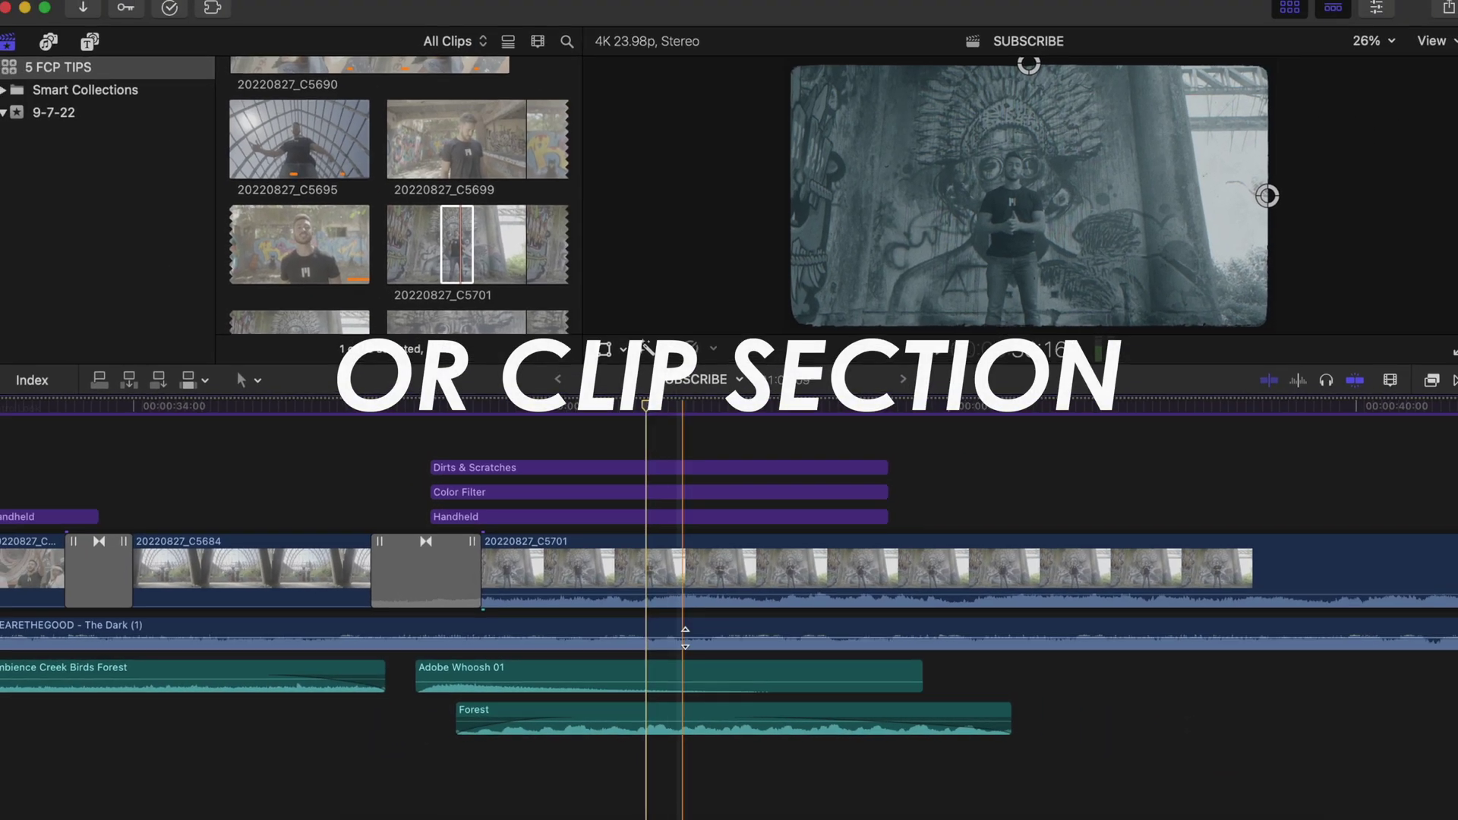
key("super+minus")
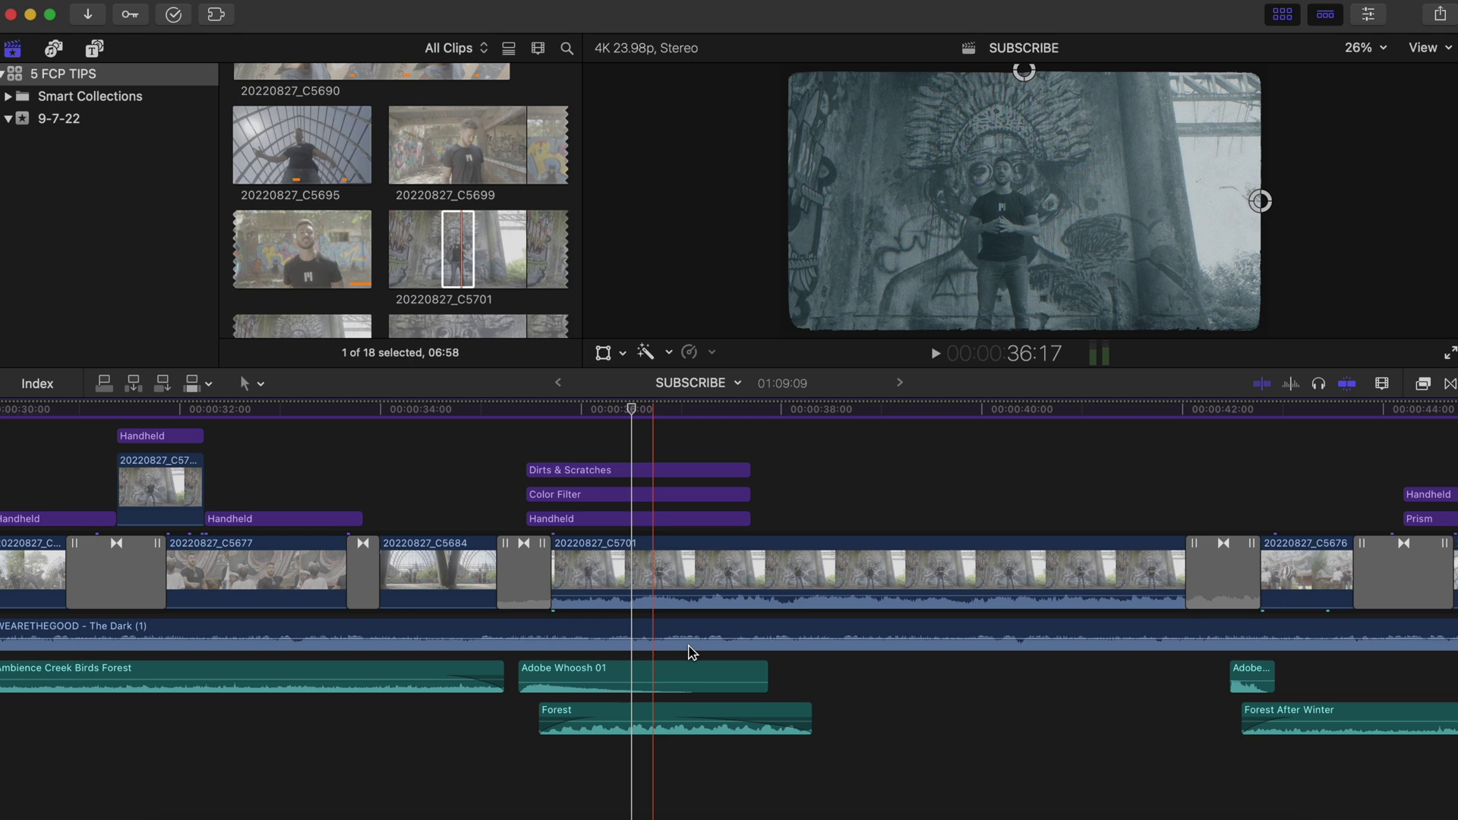
key("c")
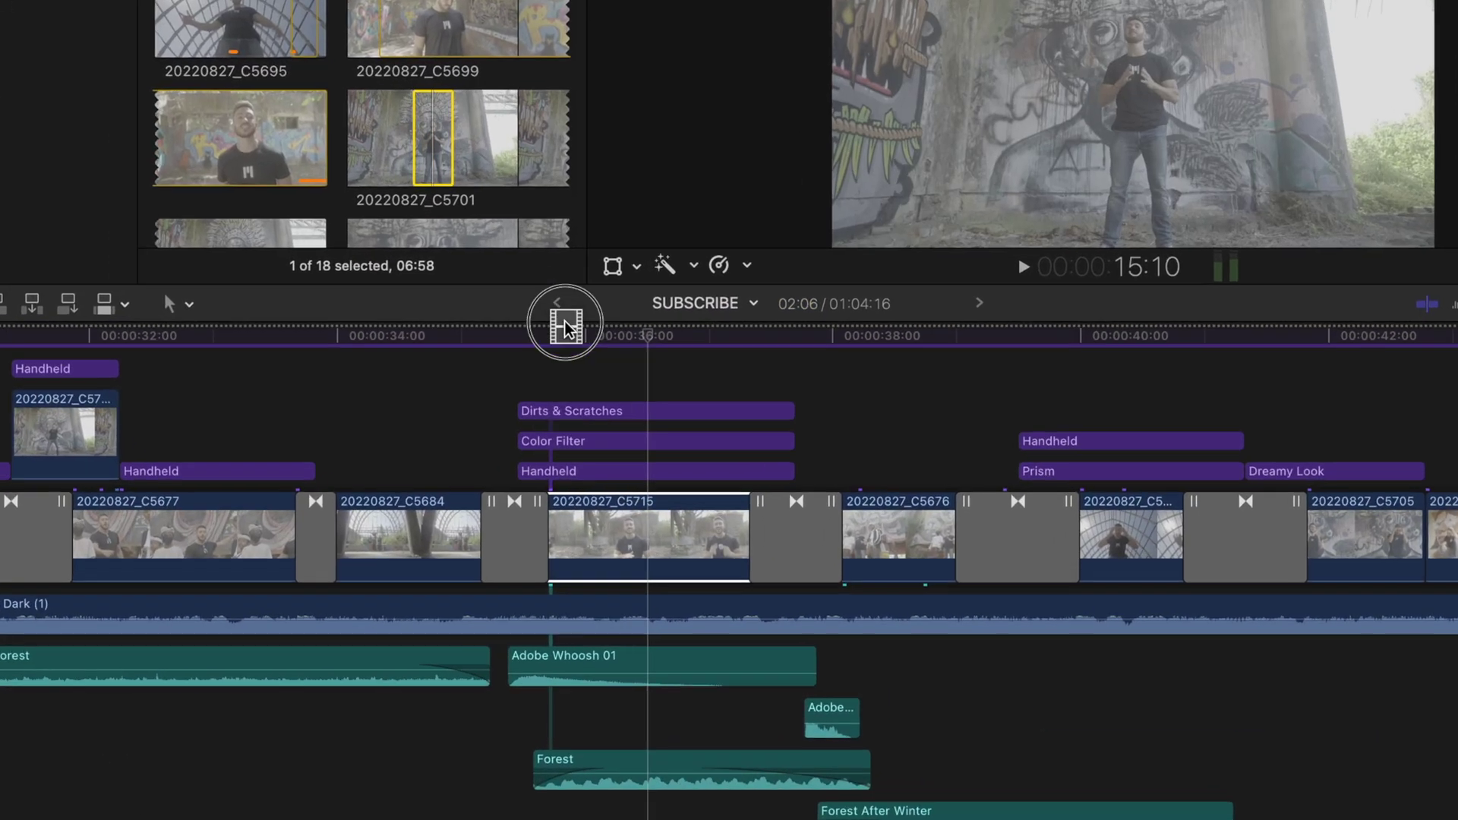
Replace C5715 with browser clip C5701 using Replace from Start, then bring C5701 onto the timeline again.
left_click_drag(565, 328, 617, 513)
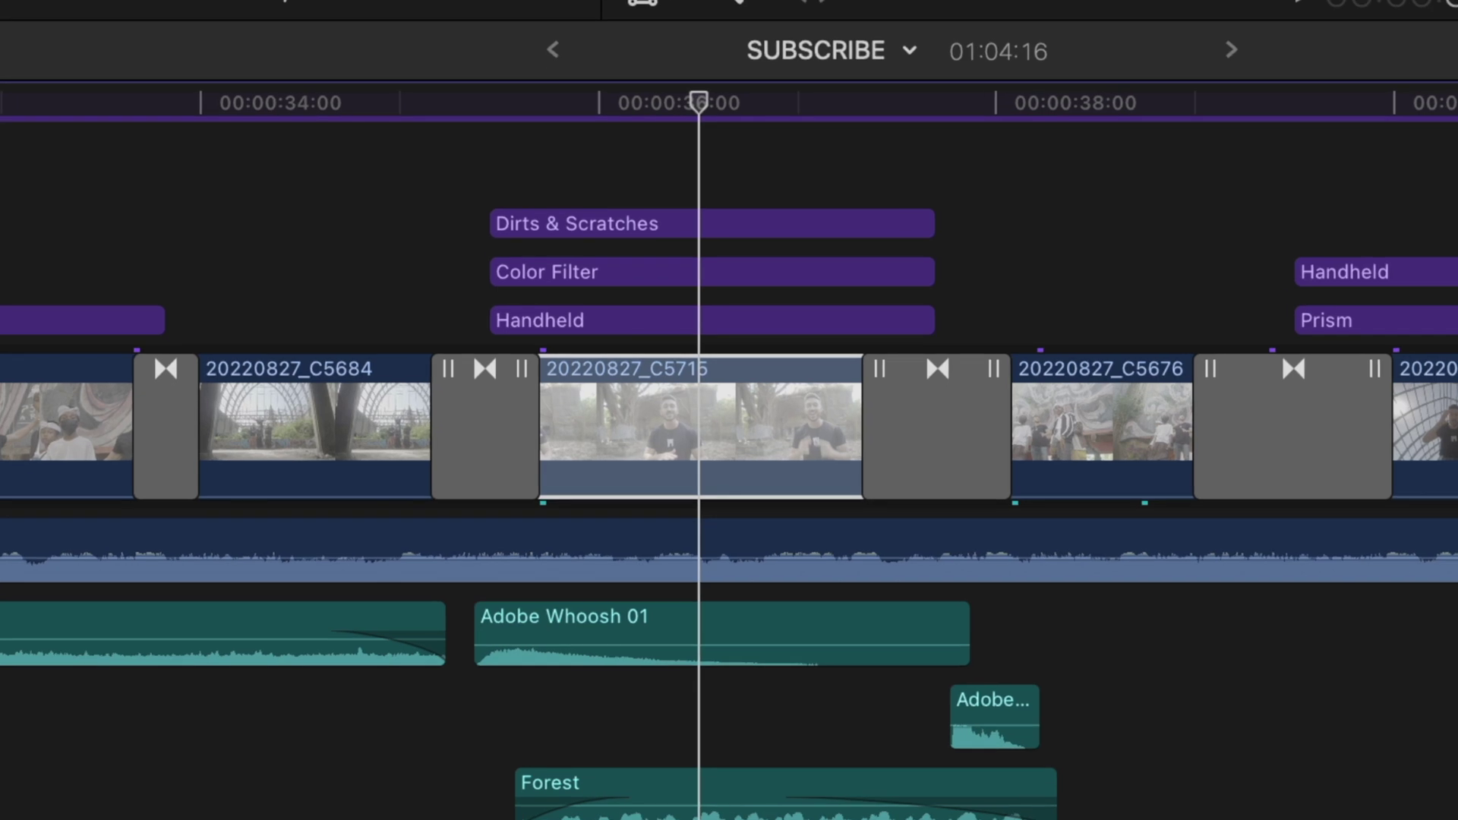
left_click_drag(646, 384, 647, 384)
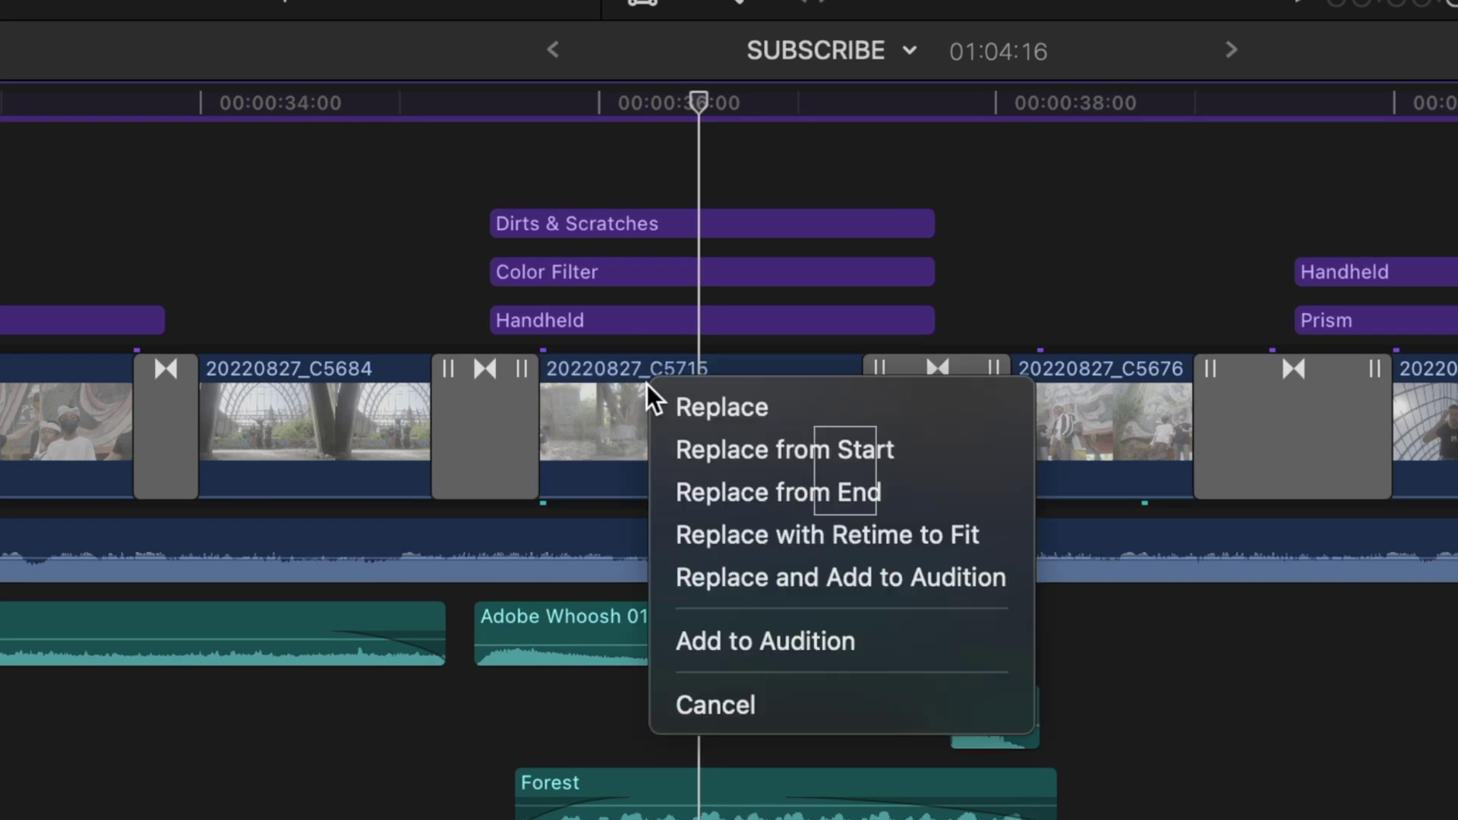
left_click(835, 449)
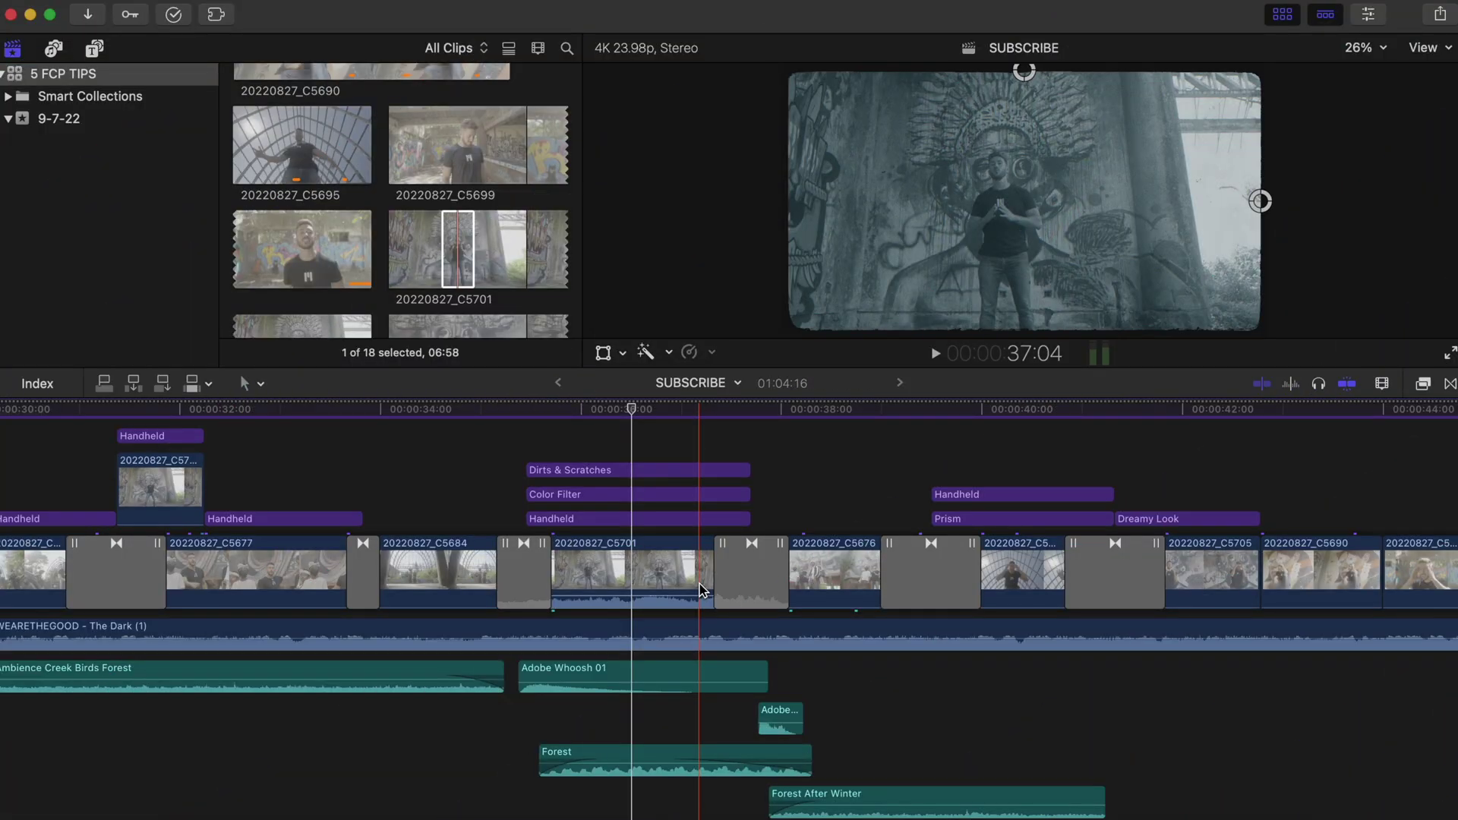
left_click_drag(466, 277, 524, 512)
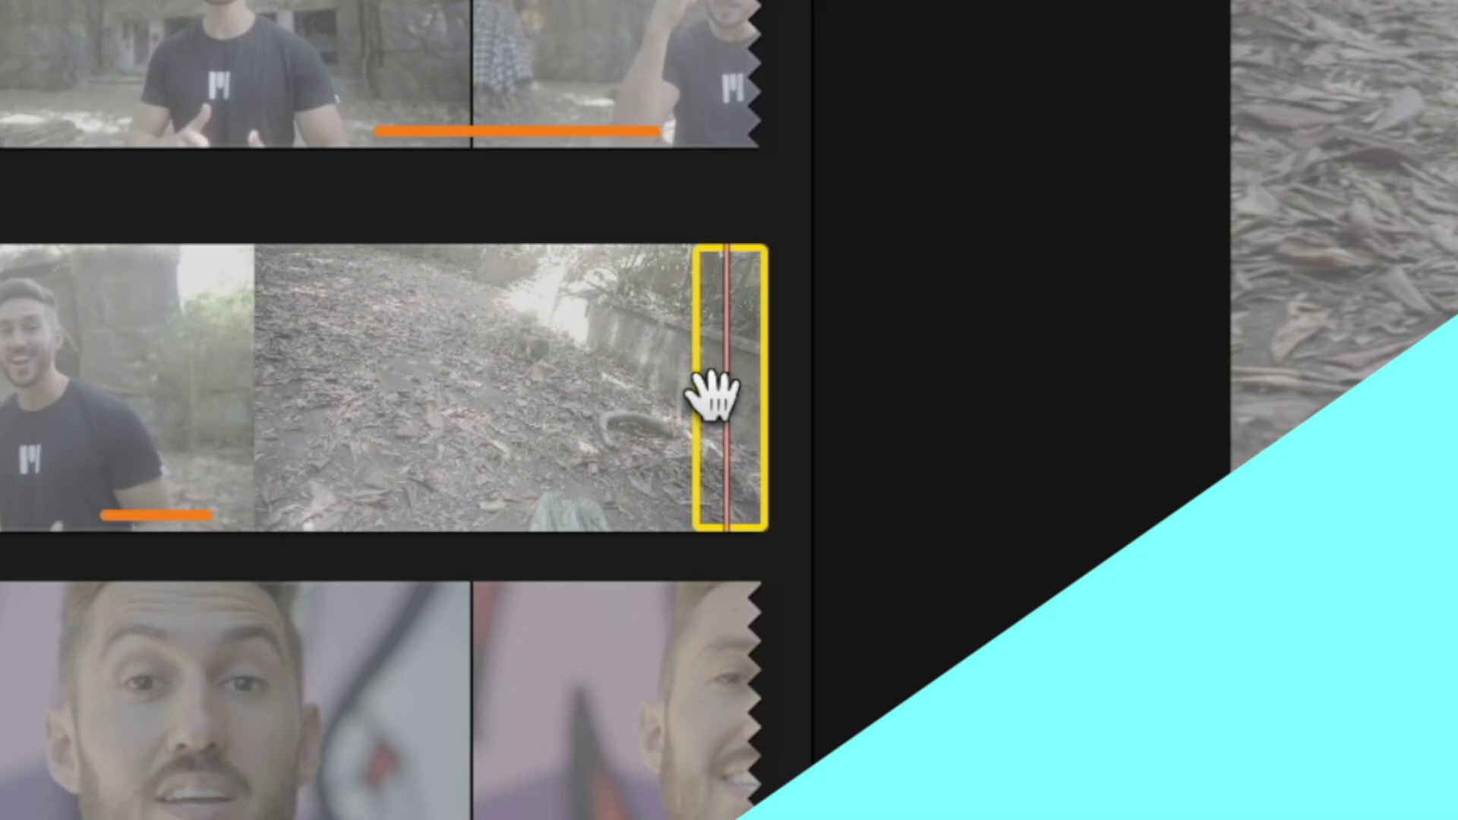
Replace C5715 with the marked browser range using Replace with Retime to Fit, accepting the warning.
left_click_drag(709, 397, 500, 703)
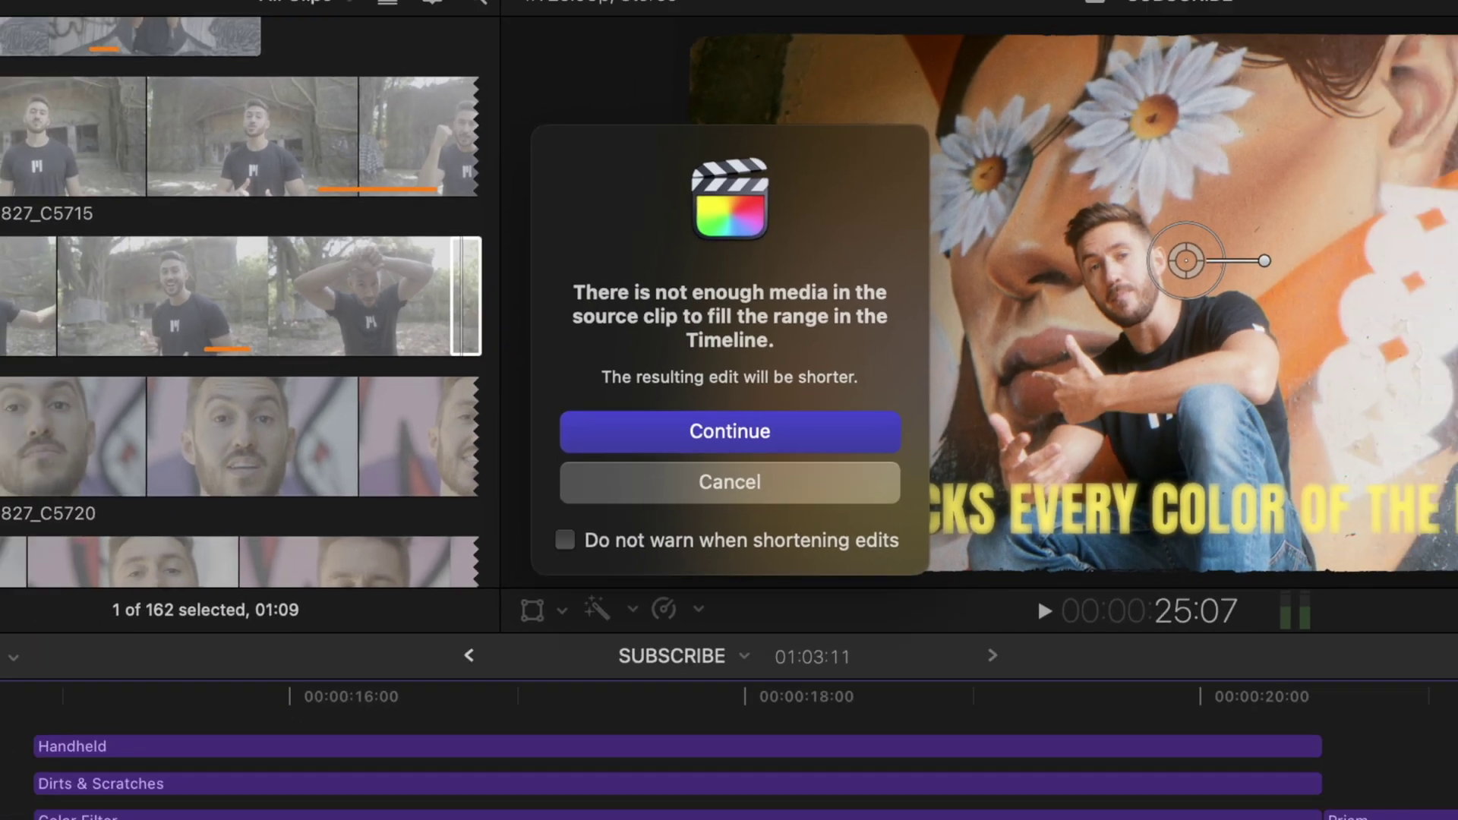
key("Return")
left_click_drag(543, 634, 543, 635)
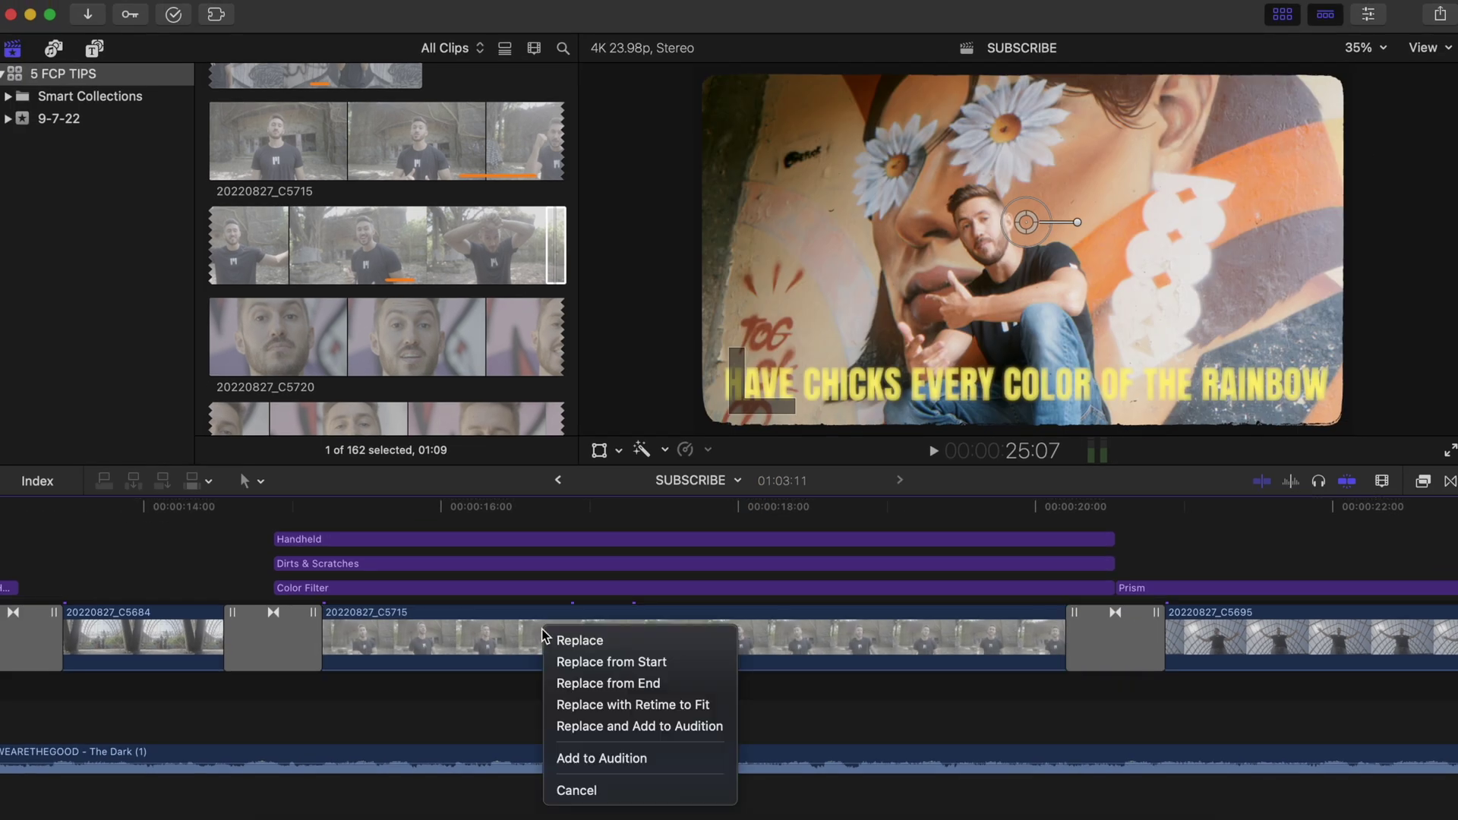
left_click(641, 703)
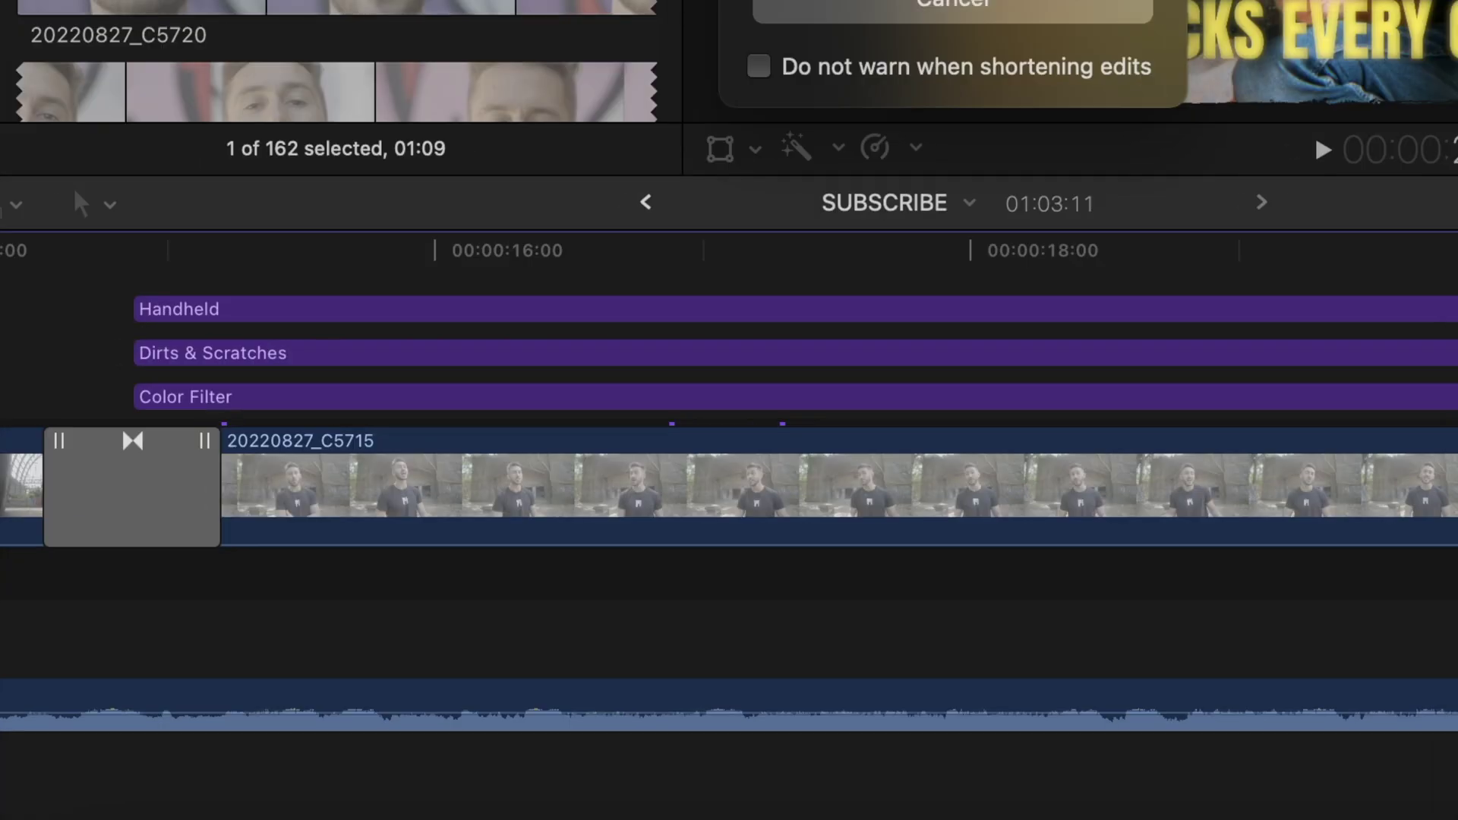
left_click(692, 548)
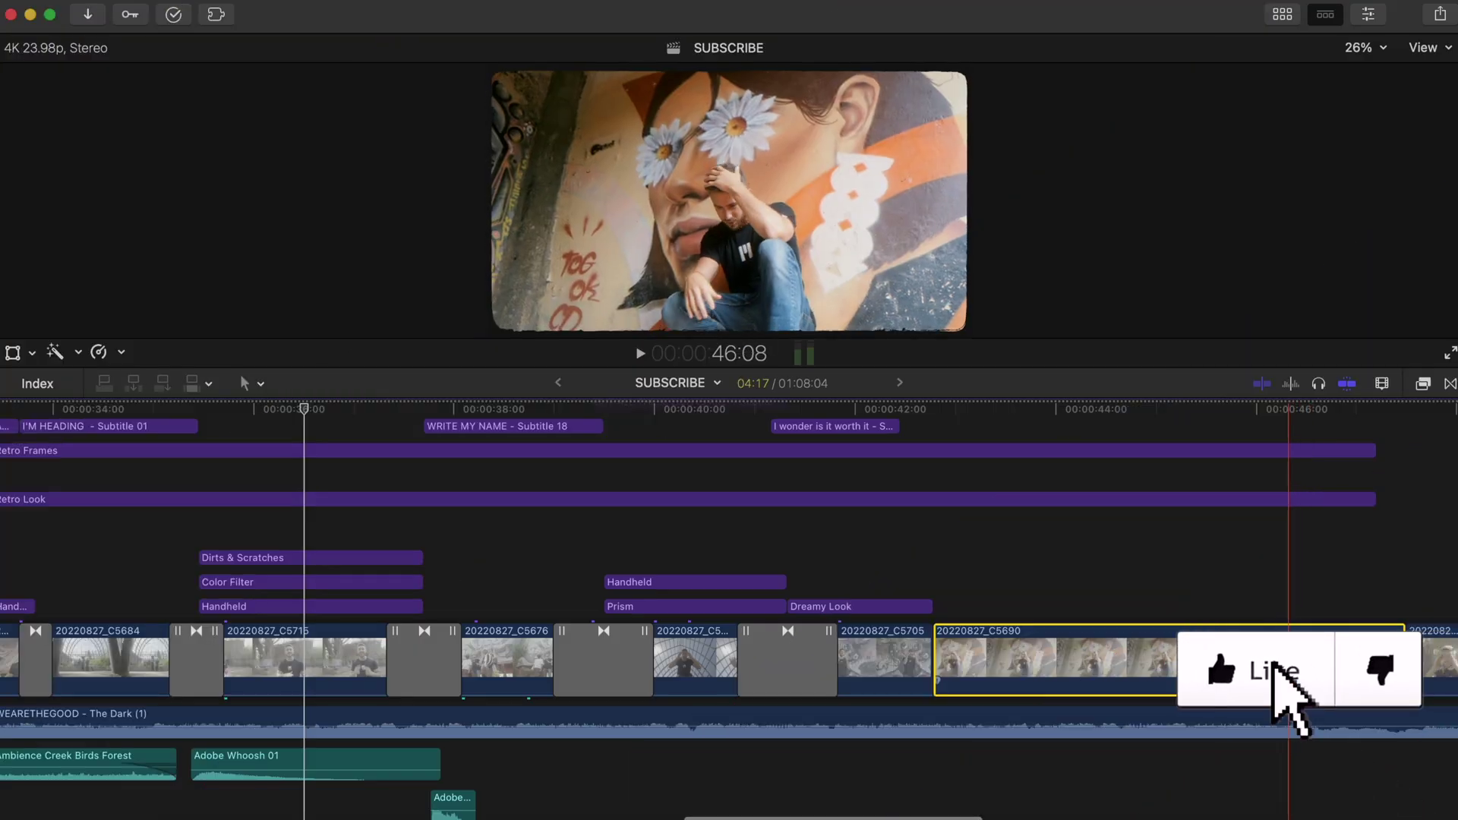
Move clip C5690 earlier in the storyline to sit right after C5715.
scroll(729, 608, "left", 5)
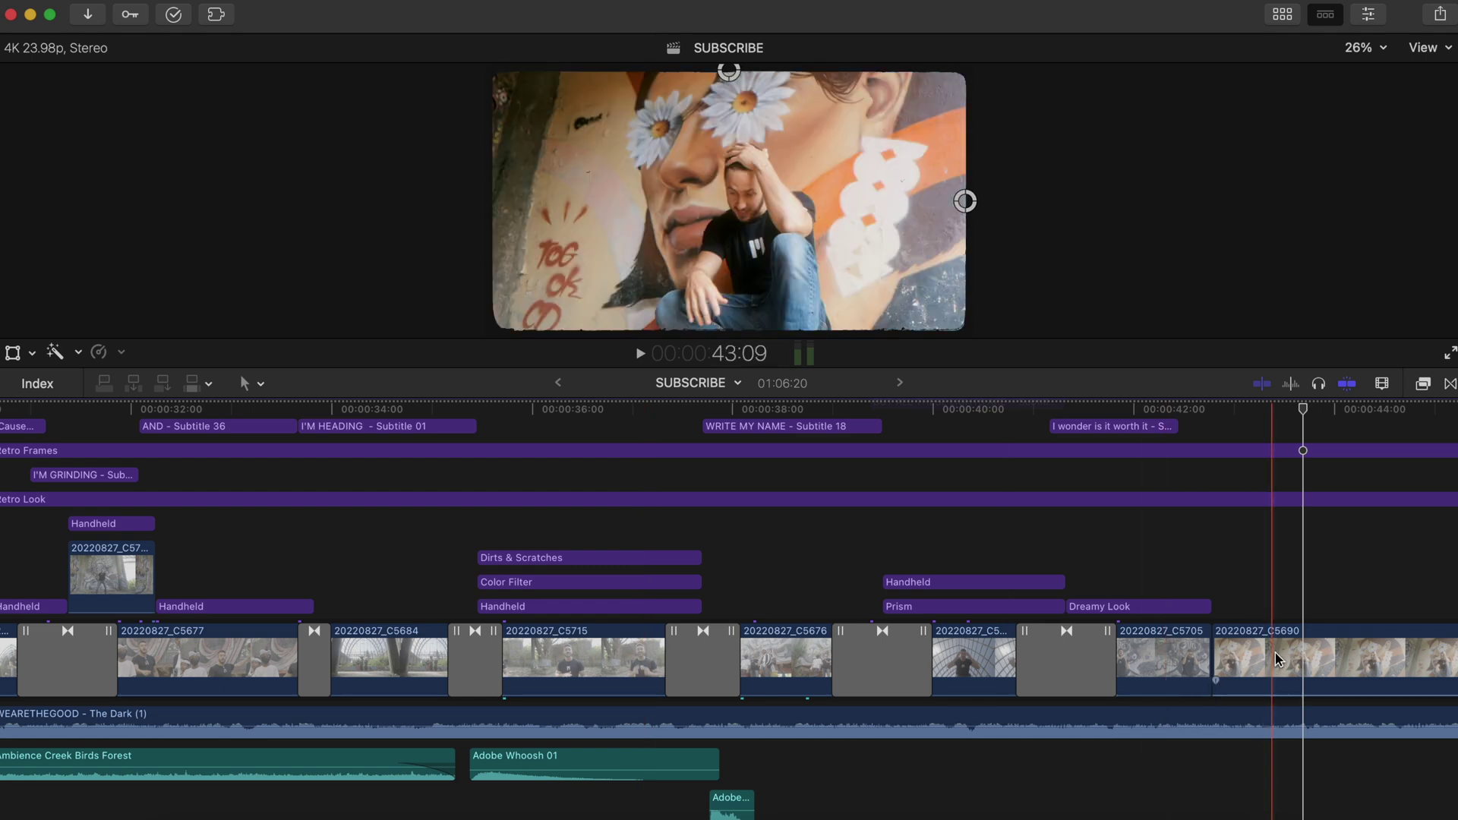
left_click_drag(1319, 661, 613, 659)
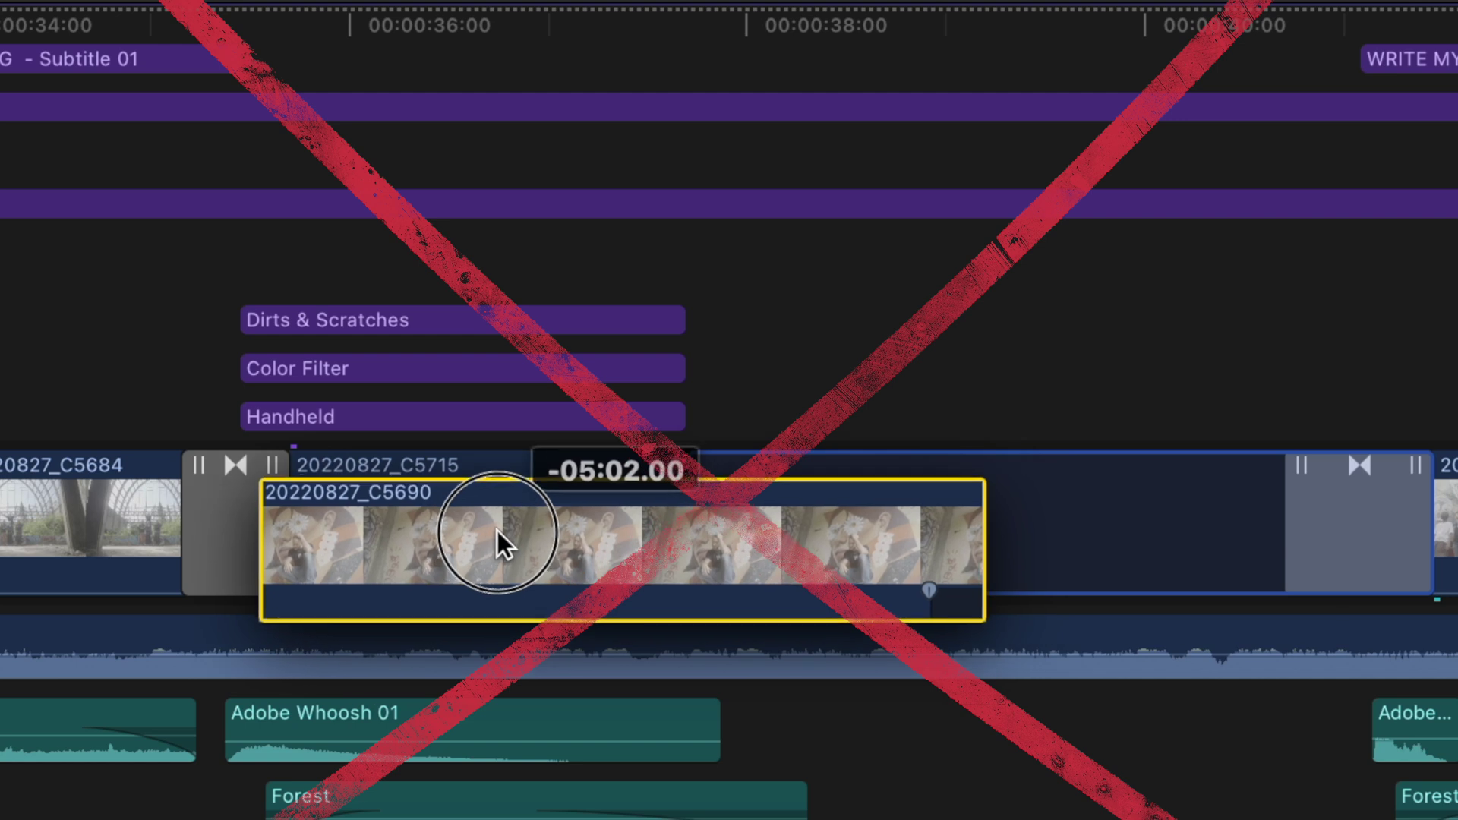
left_click_drag(498, 531, 498, 531)
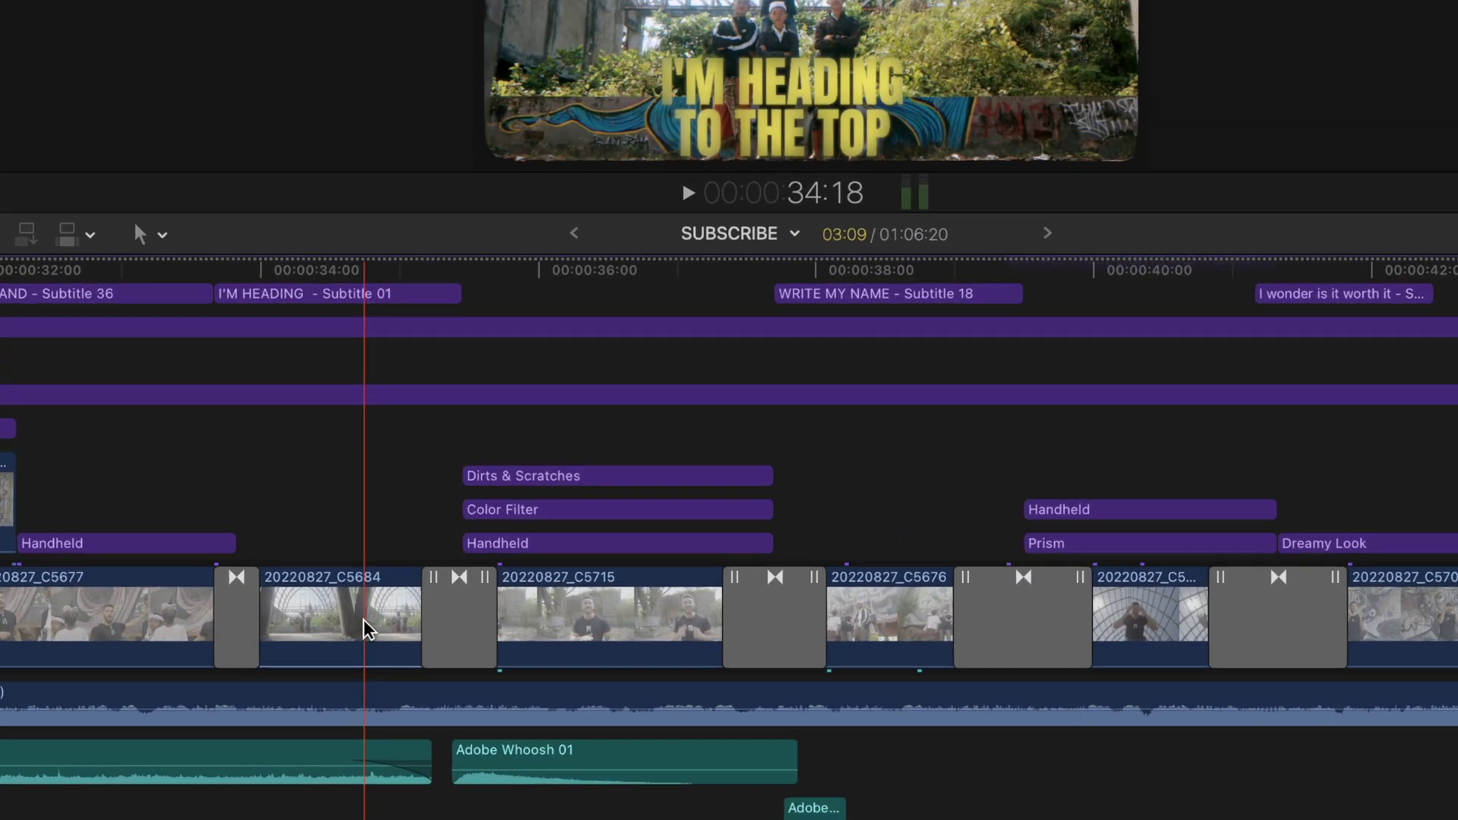
Blade clips C5684 and C5676, add a transition, and shift it 18 frames earlier.
left_click(403, 665)
key("super+b")
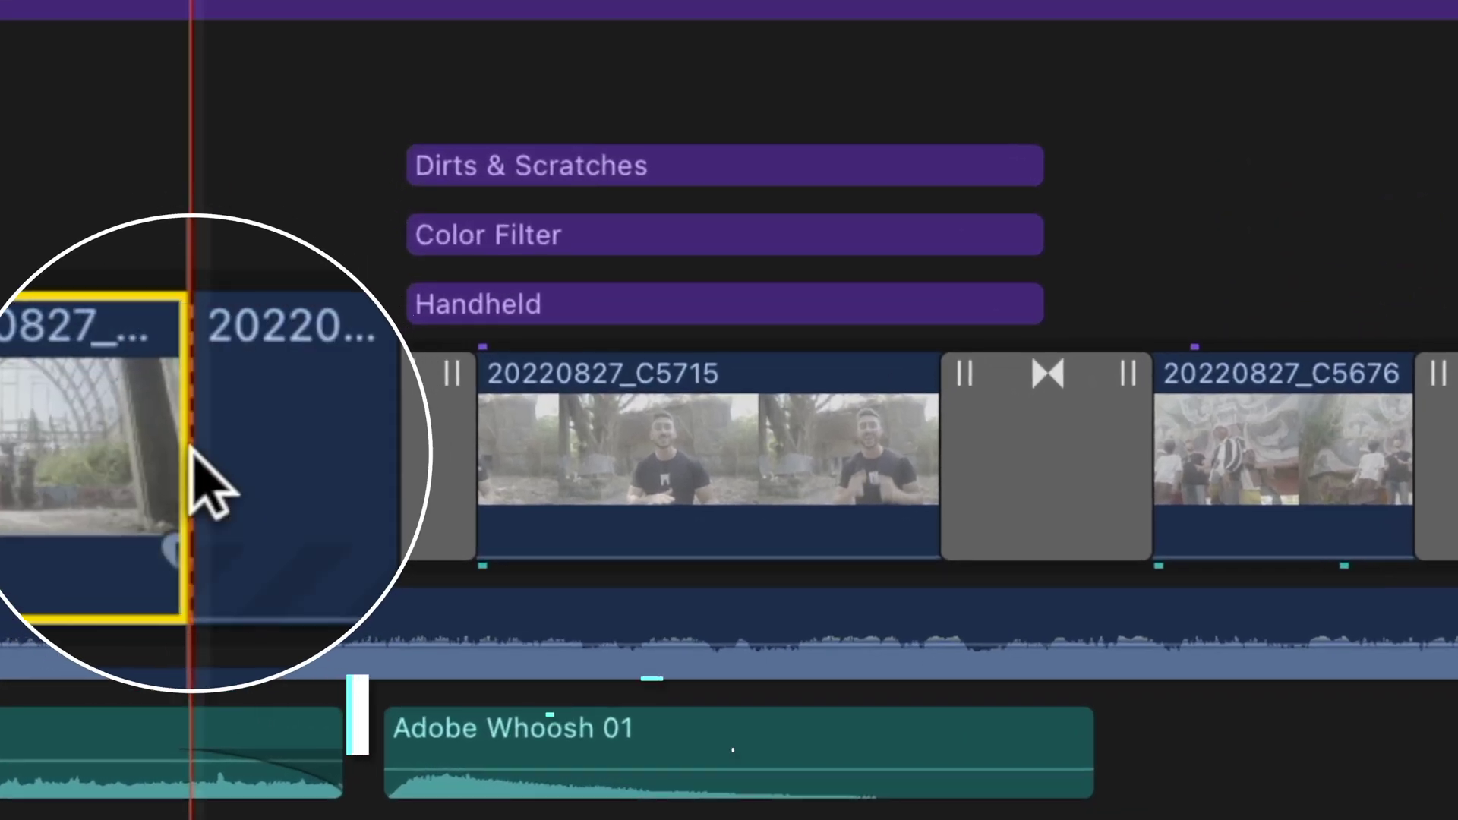
left_click(1274, 441)
key("super+b")
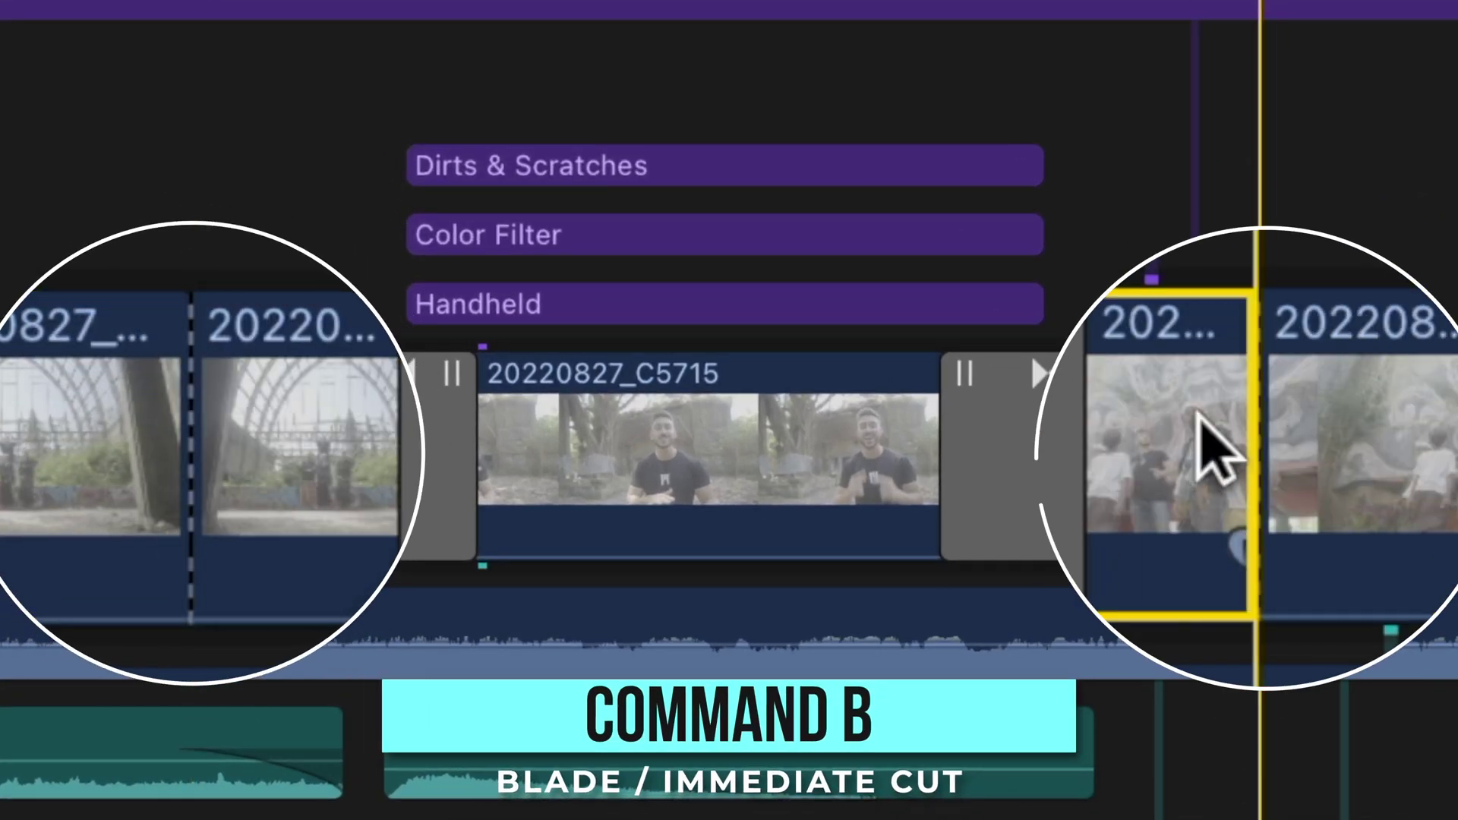
key("super+t")
left_click_drag(362, 471, 197, 467)
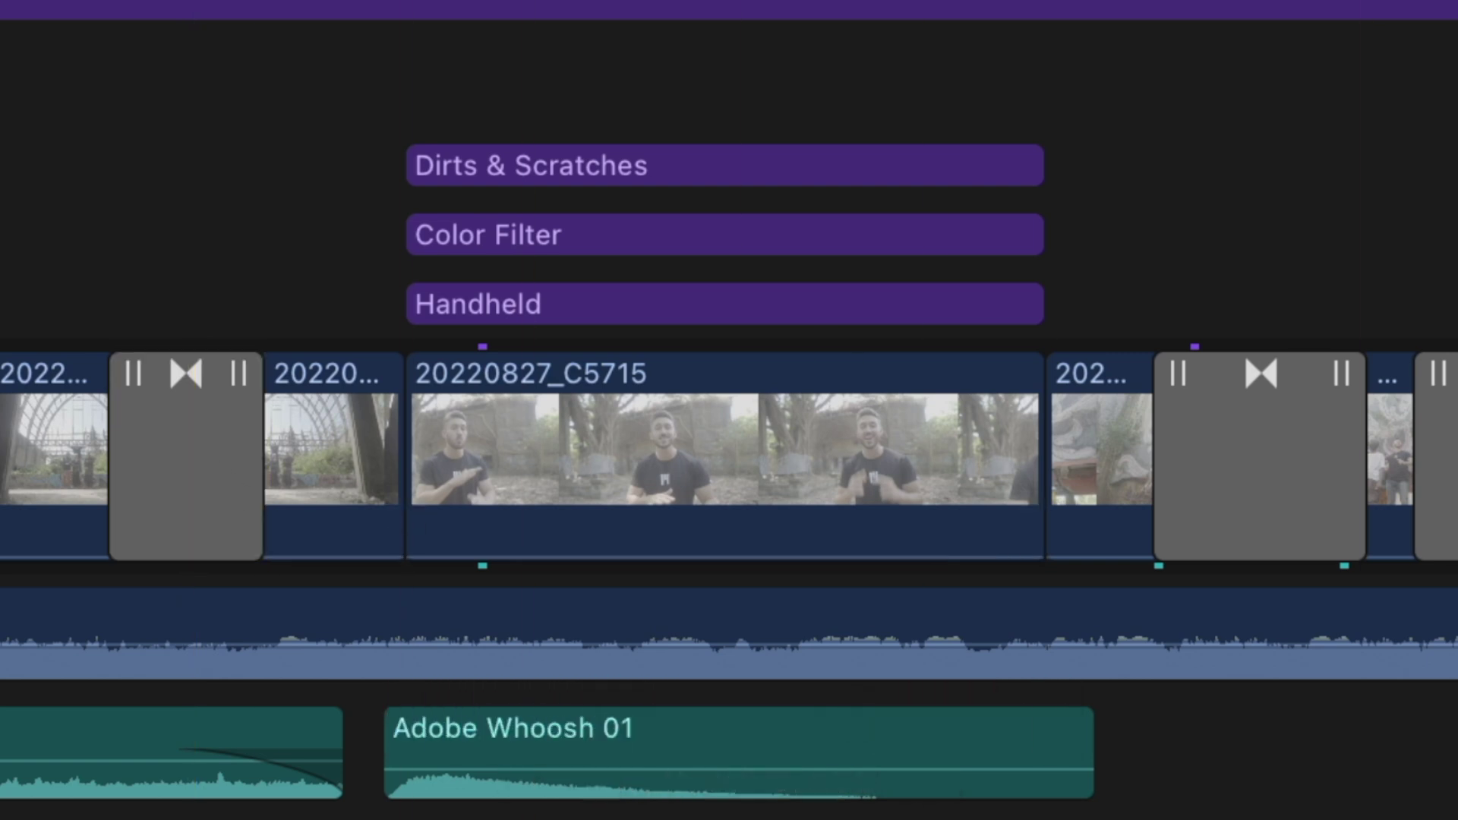
Connect C5690 above C5715, trim its end, overwrite it into the storyline, and roll both transitions 18 frames.
left_click_drag(781, 15, 494, 242)
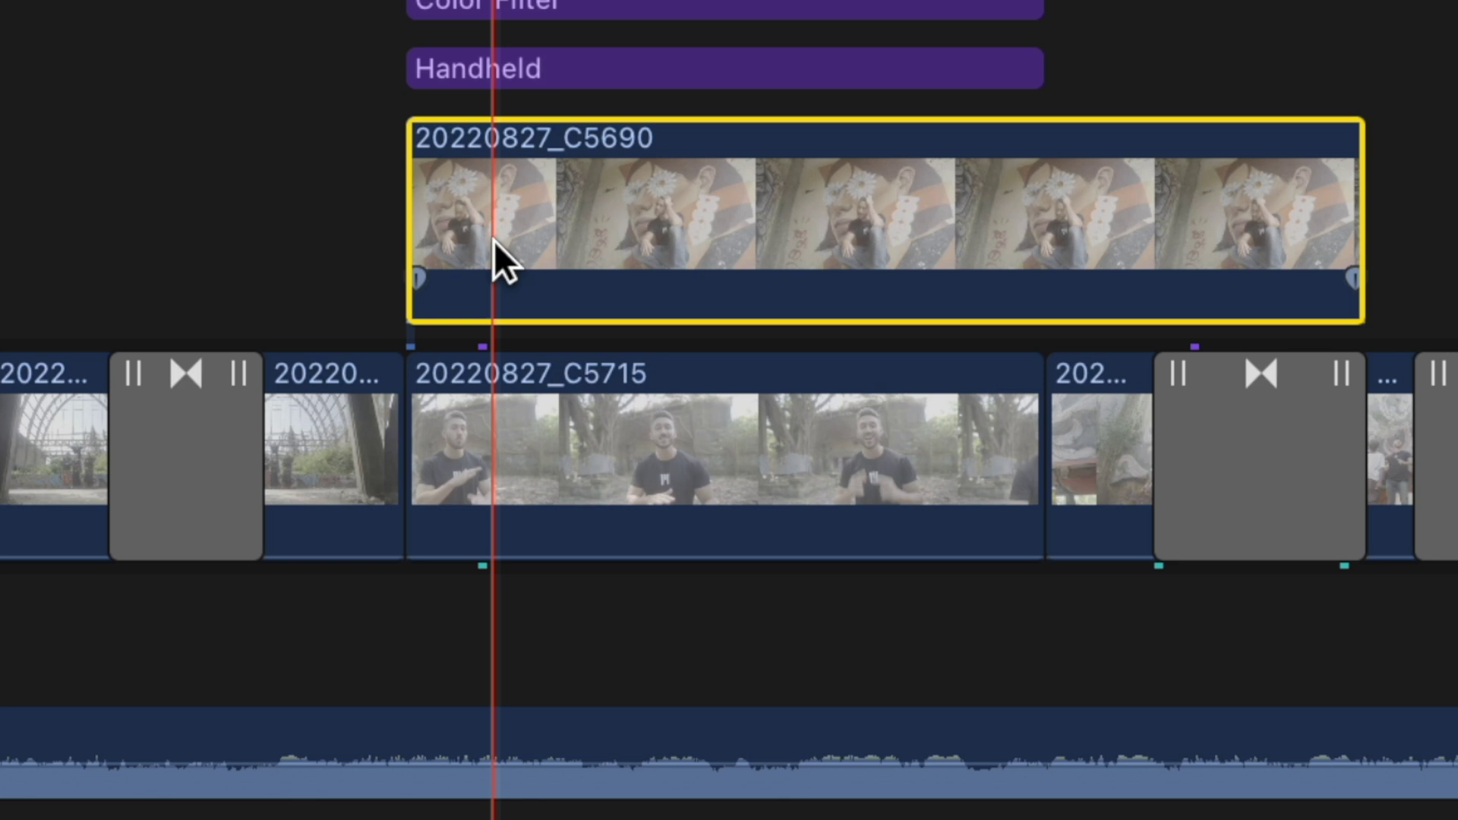
key("alt+bracketright")
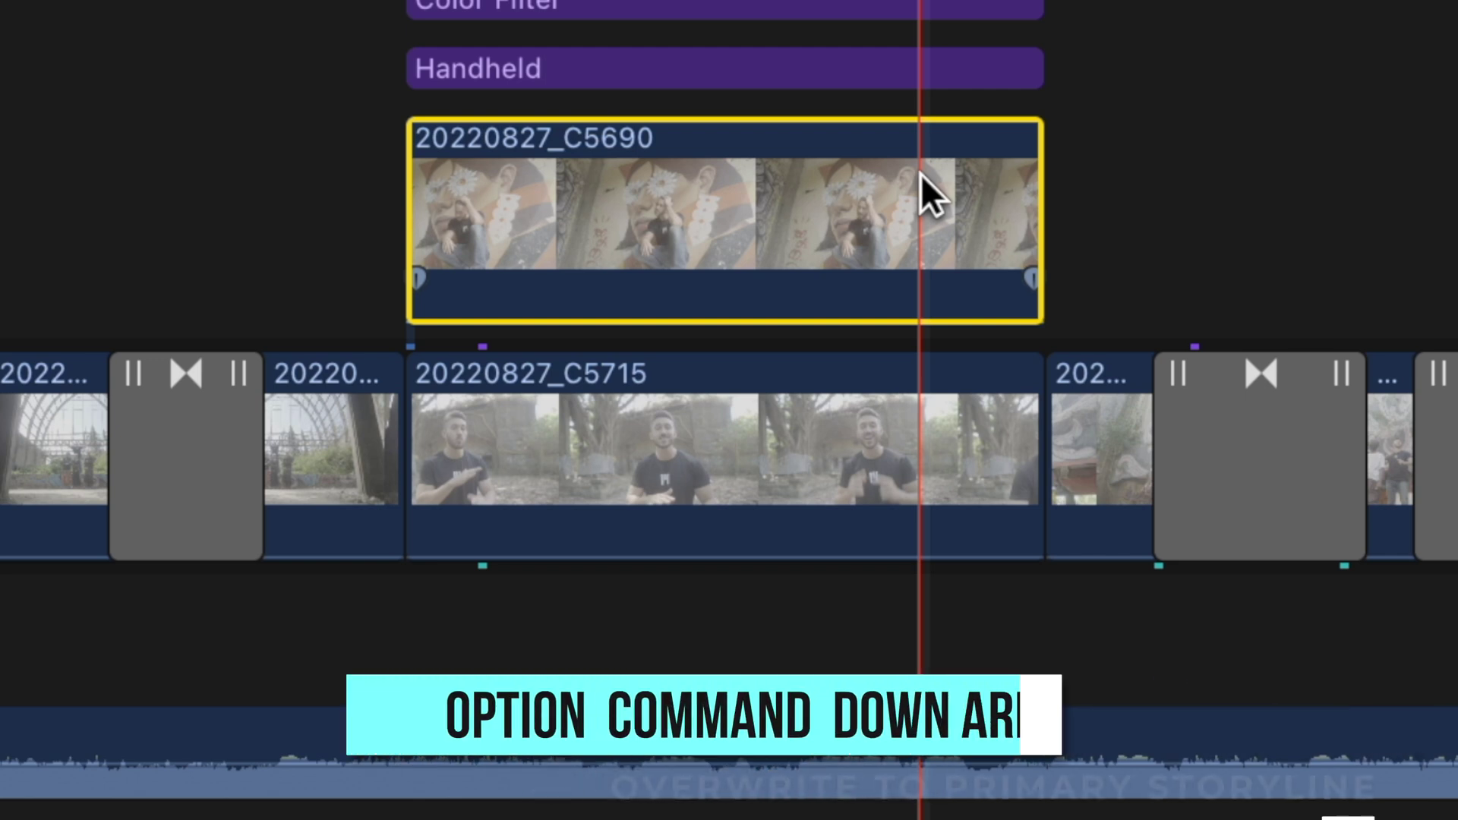
key("alt+super+Down")
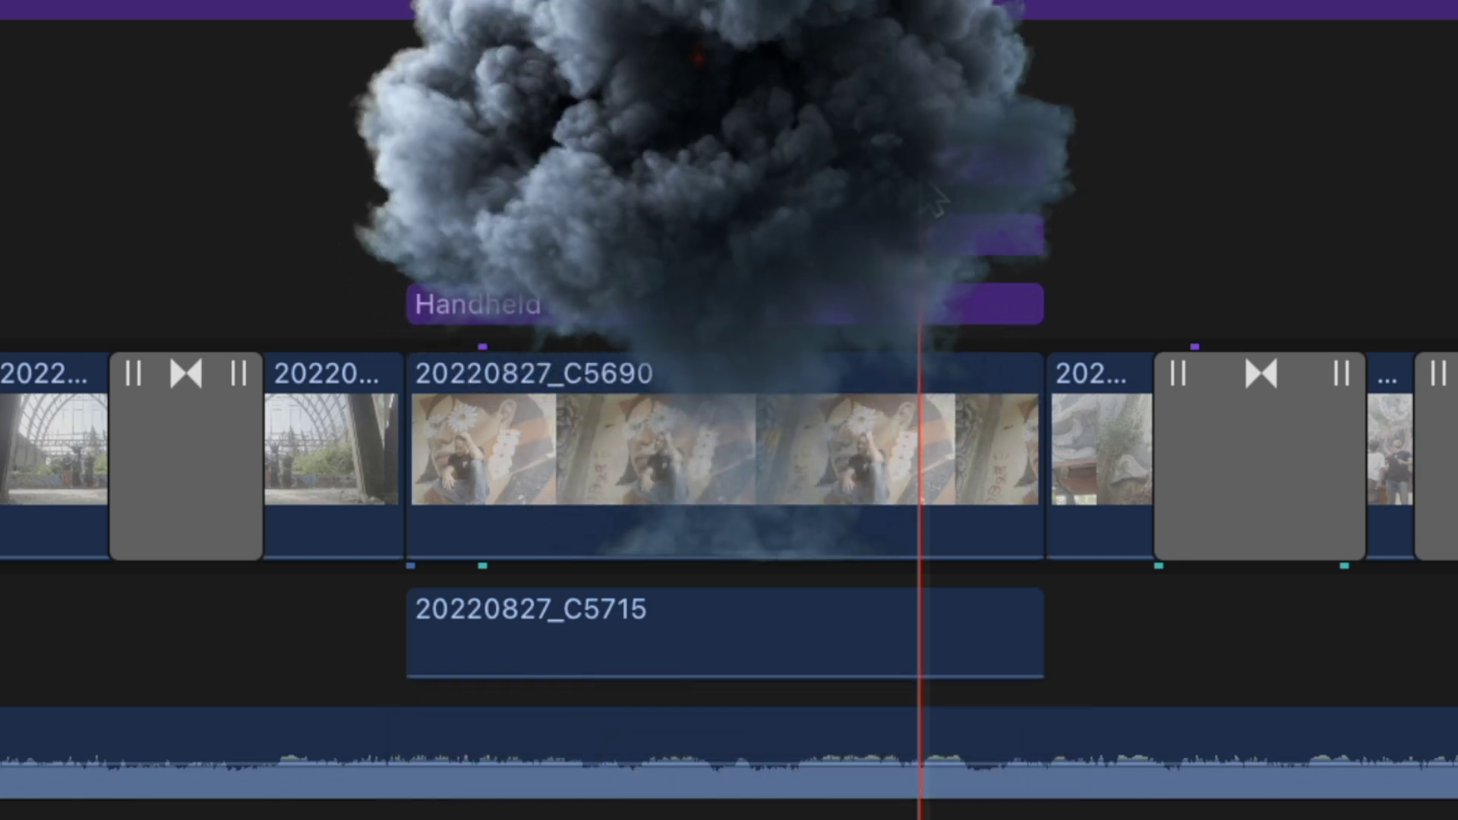
left_click_drag(223, 468, 440, 472)
left_click_drag(1238, 434, 1013, 436)
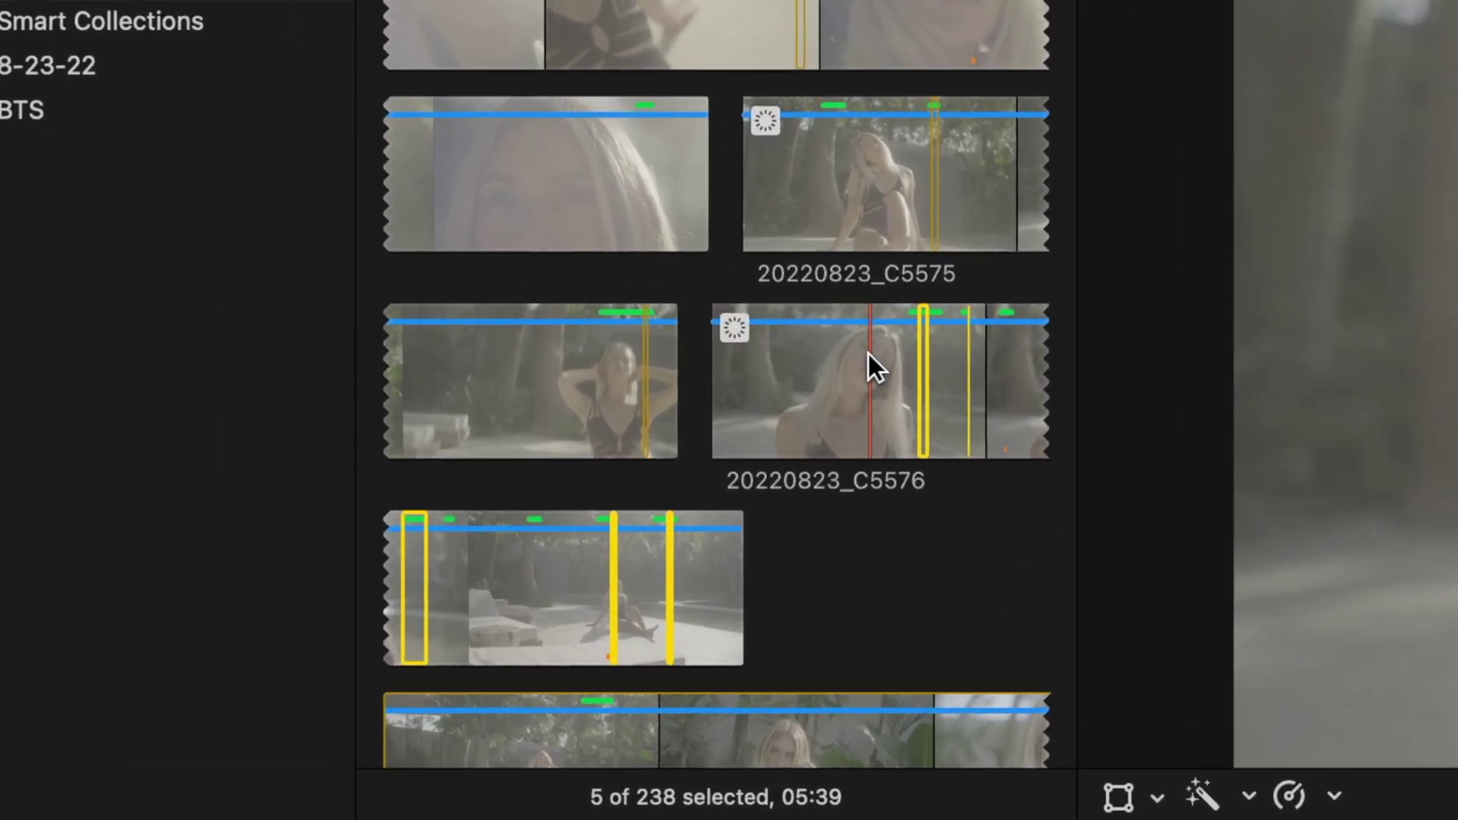
Clear the selected ranges on clip 20220823_C5576, select all browser clips, then deselect them.
left_click(867, 354)
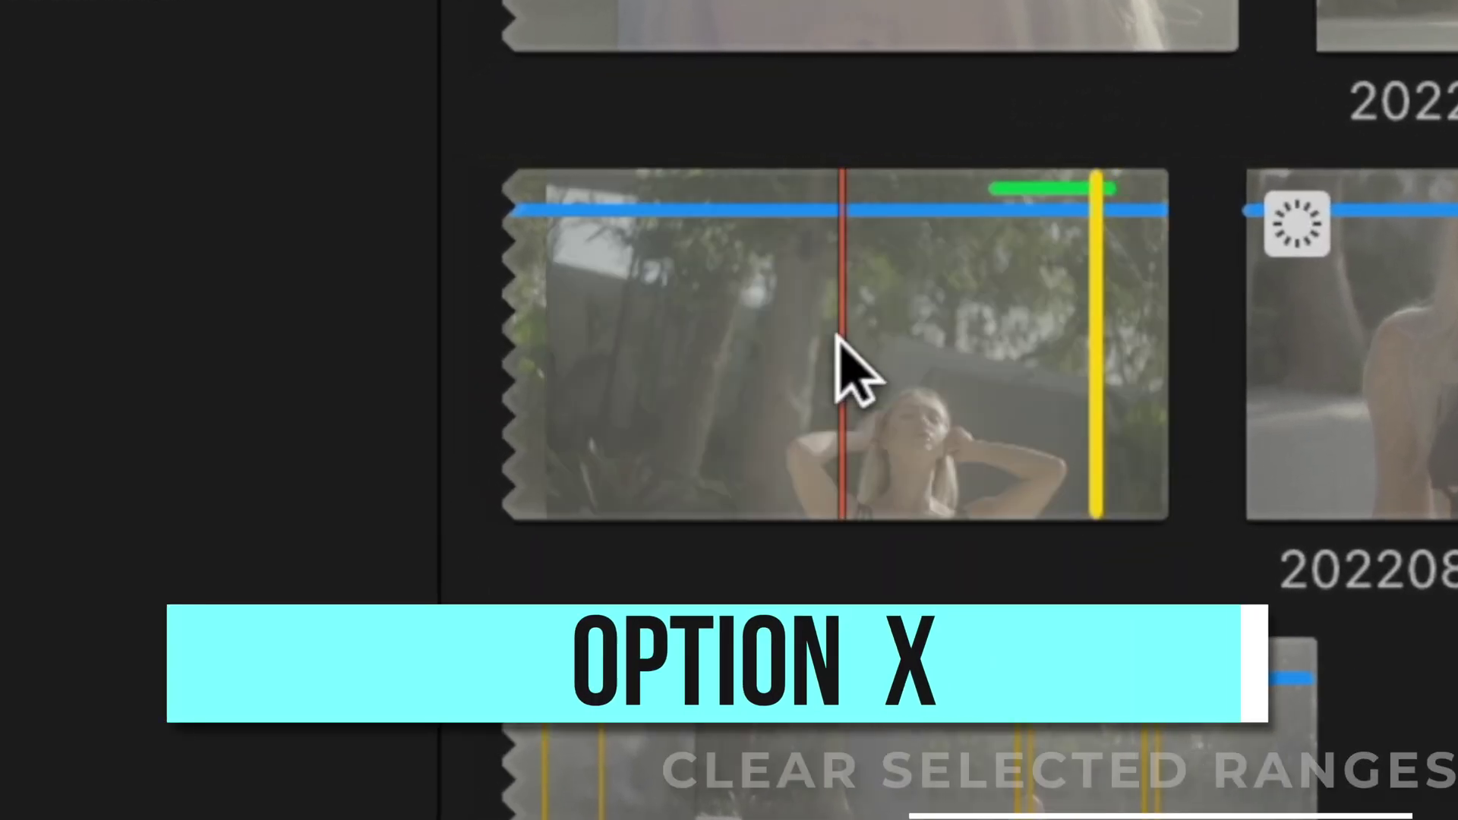
key("alt+x")
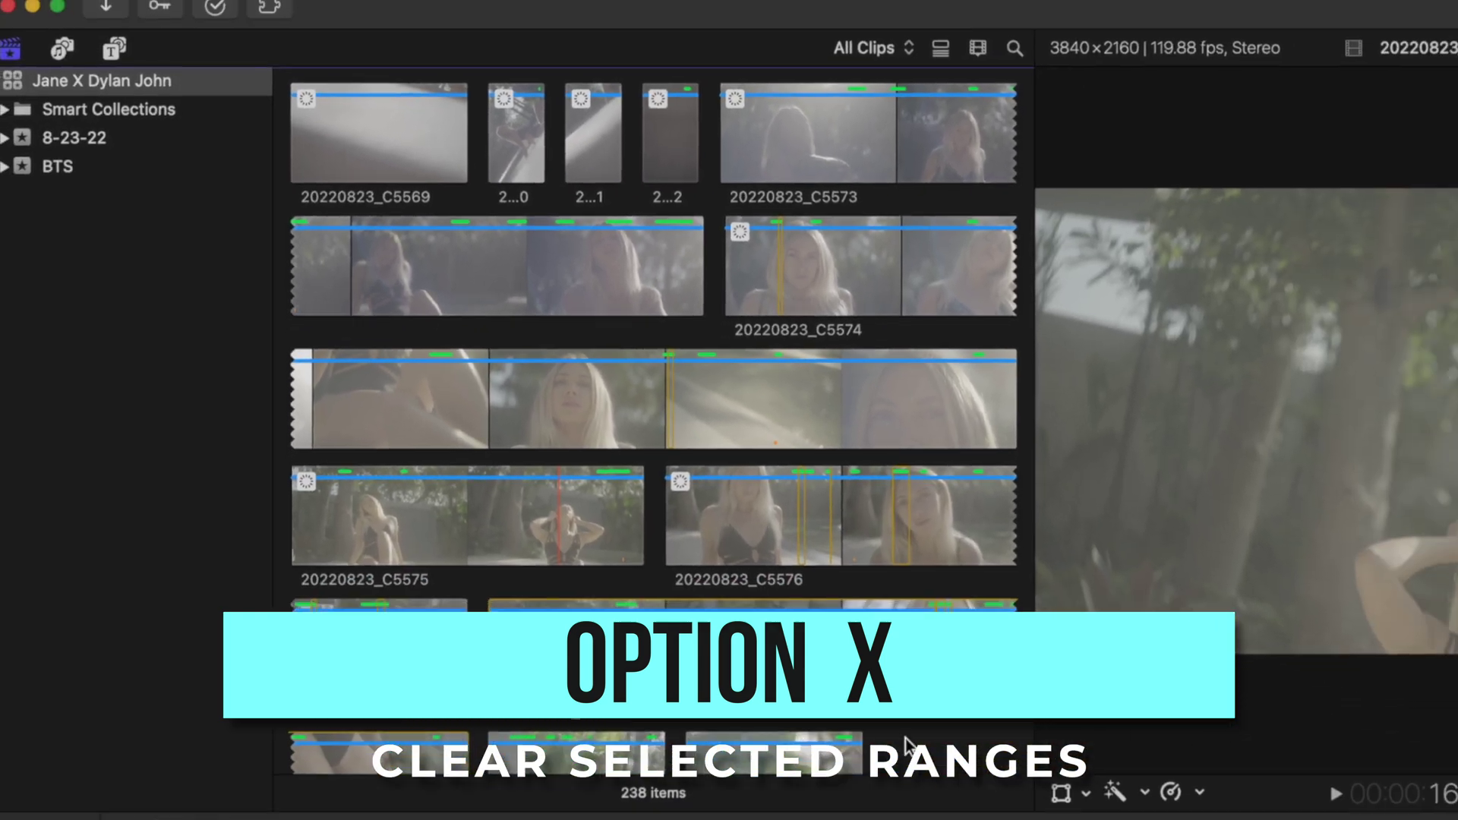
key("super+a")
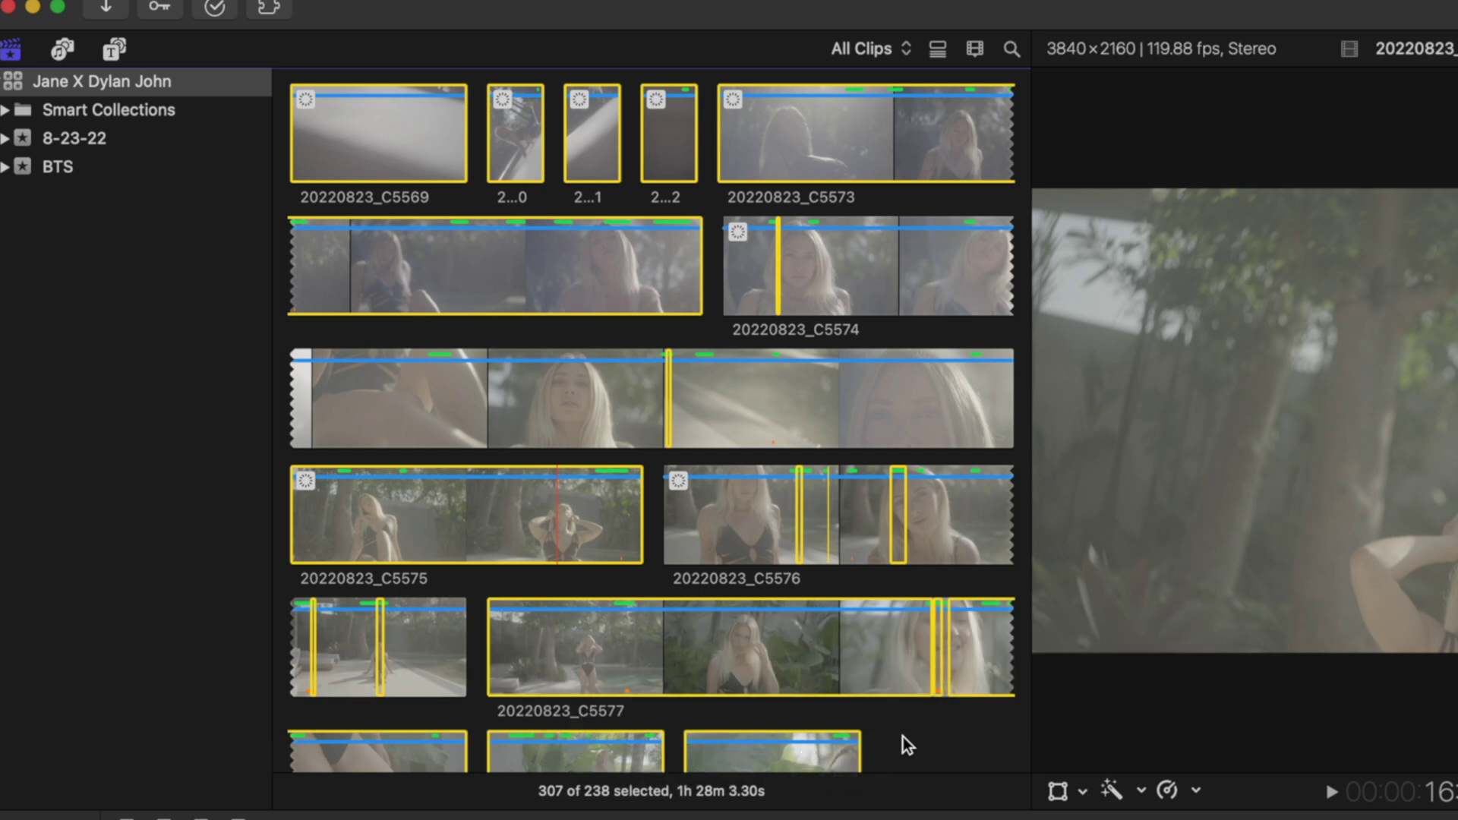
left_click(903, 737)
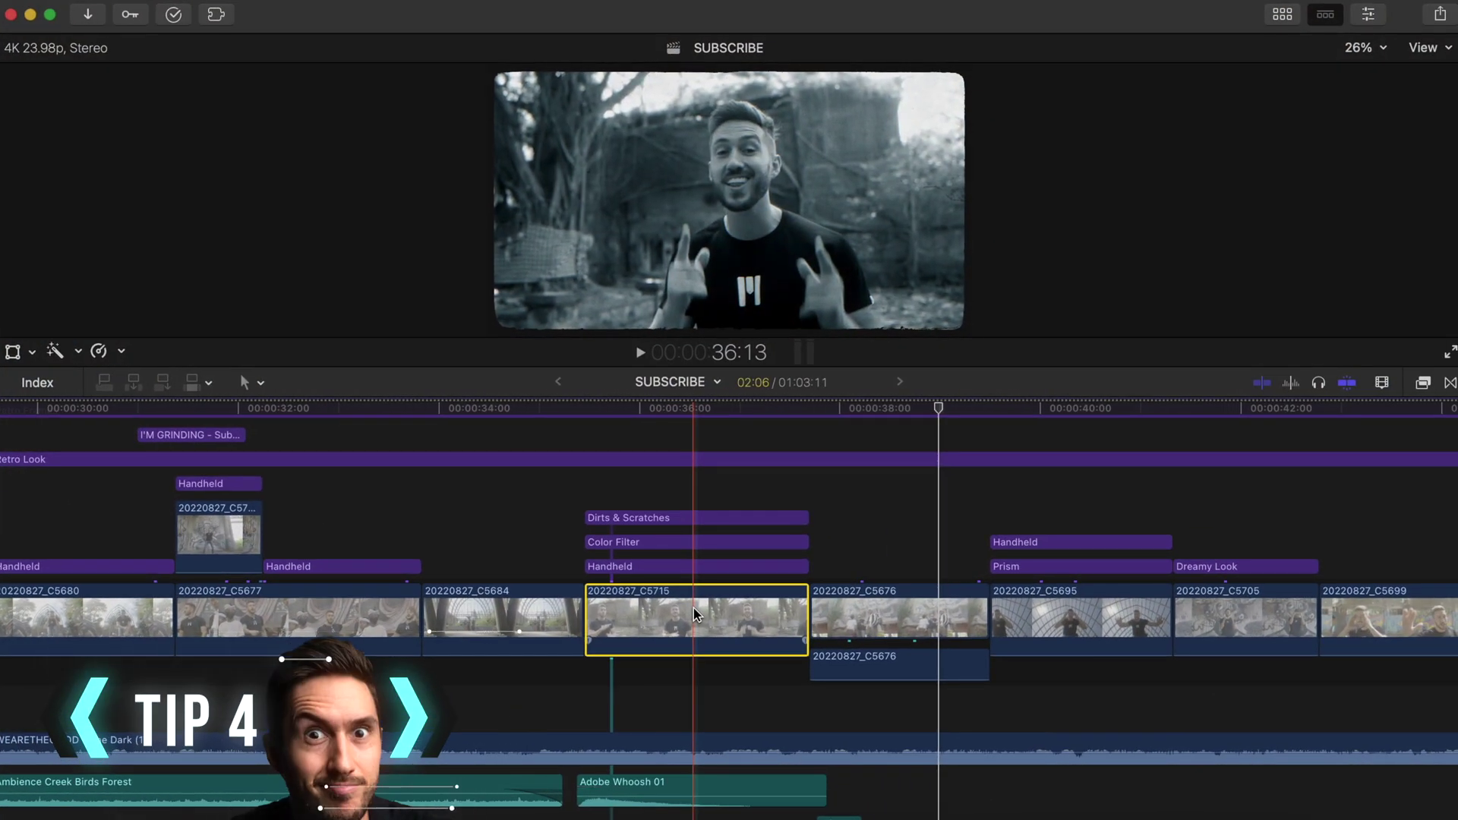
With connections overridden, move C5715 between C5677 and C5684, then shift C5677 and C5699 later.
key("grave")
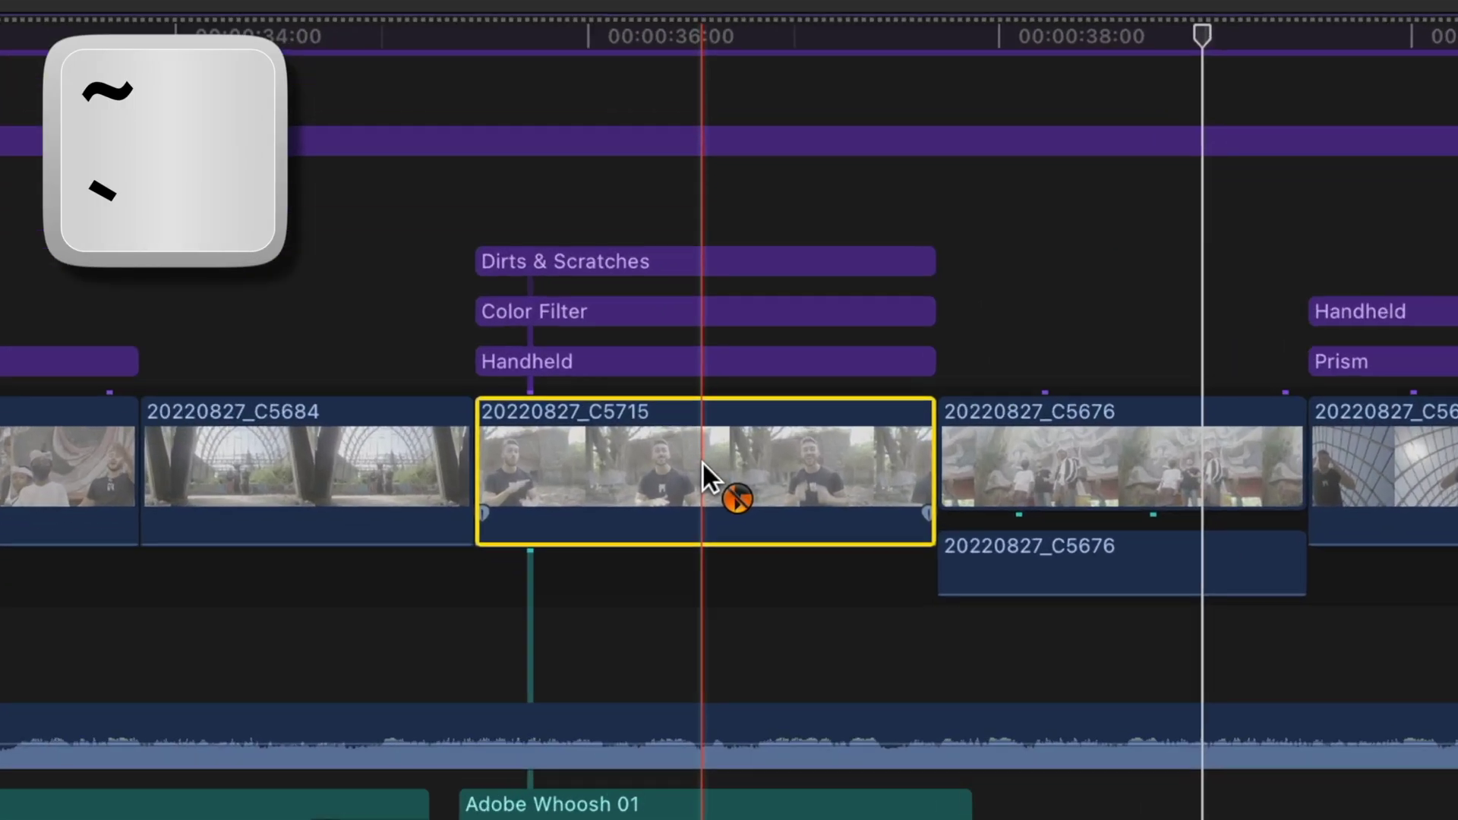
left_click_drag(697, 623, 539, 573)
left_click_drag(706, 281, 344, 549)
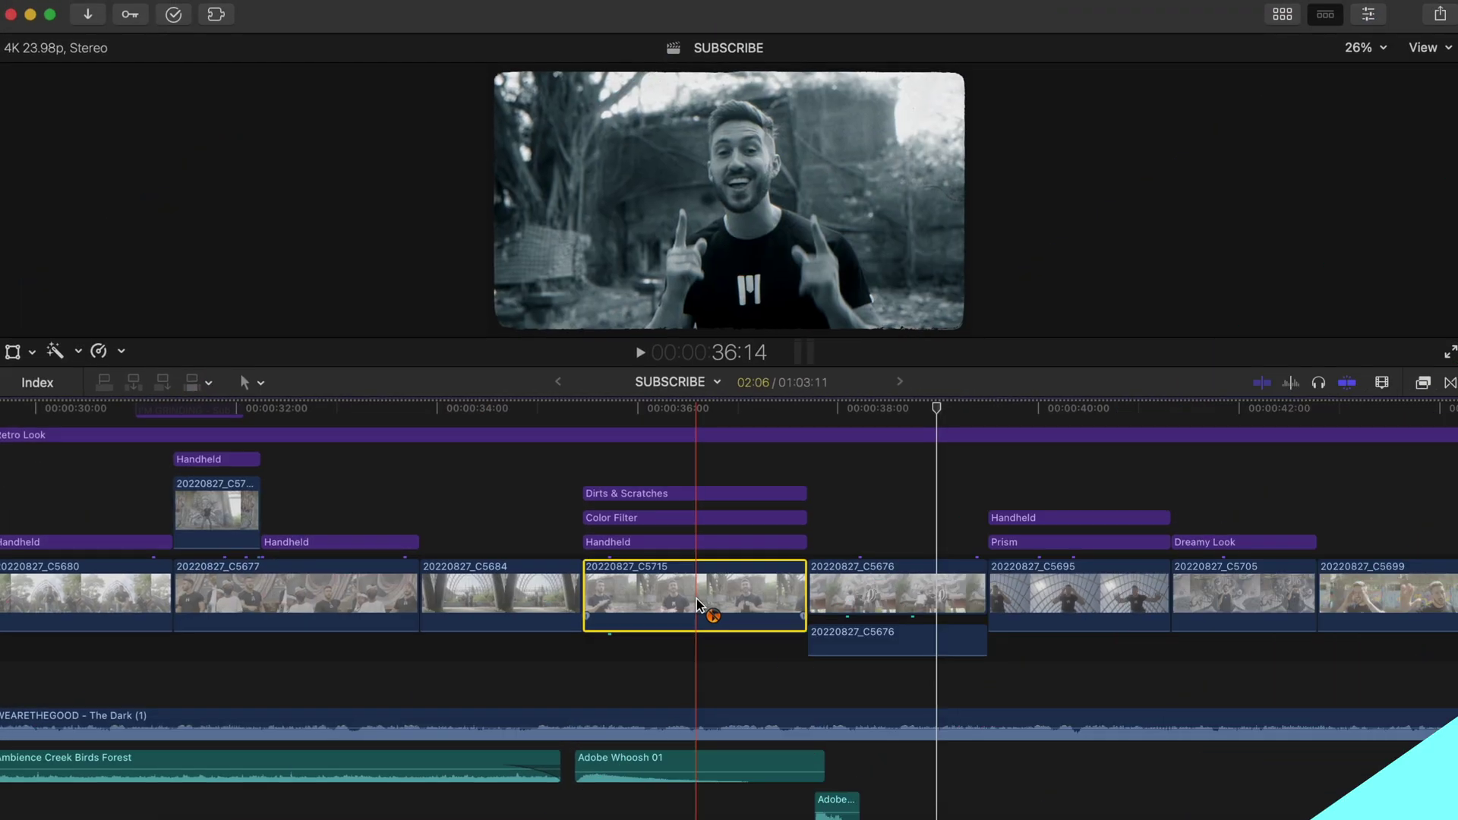
left_click_drag(608, 599, 485, 628)
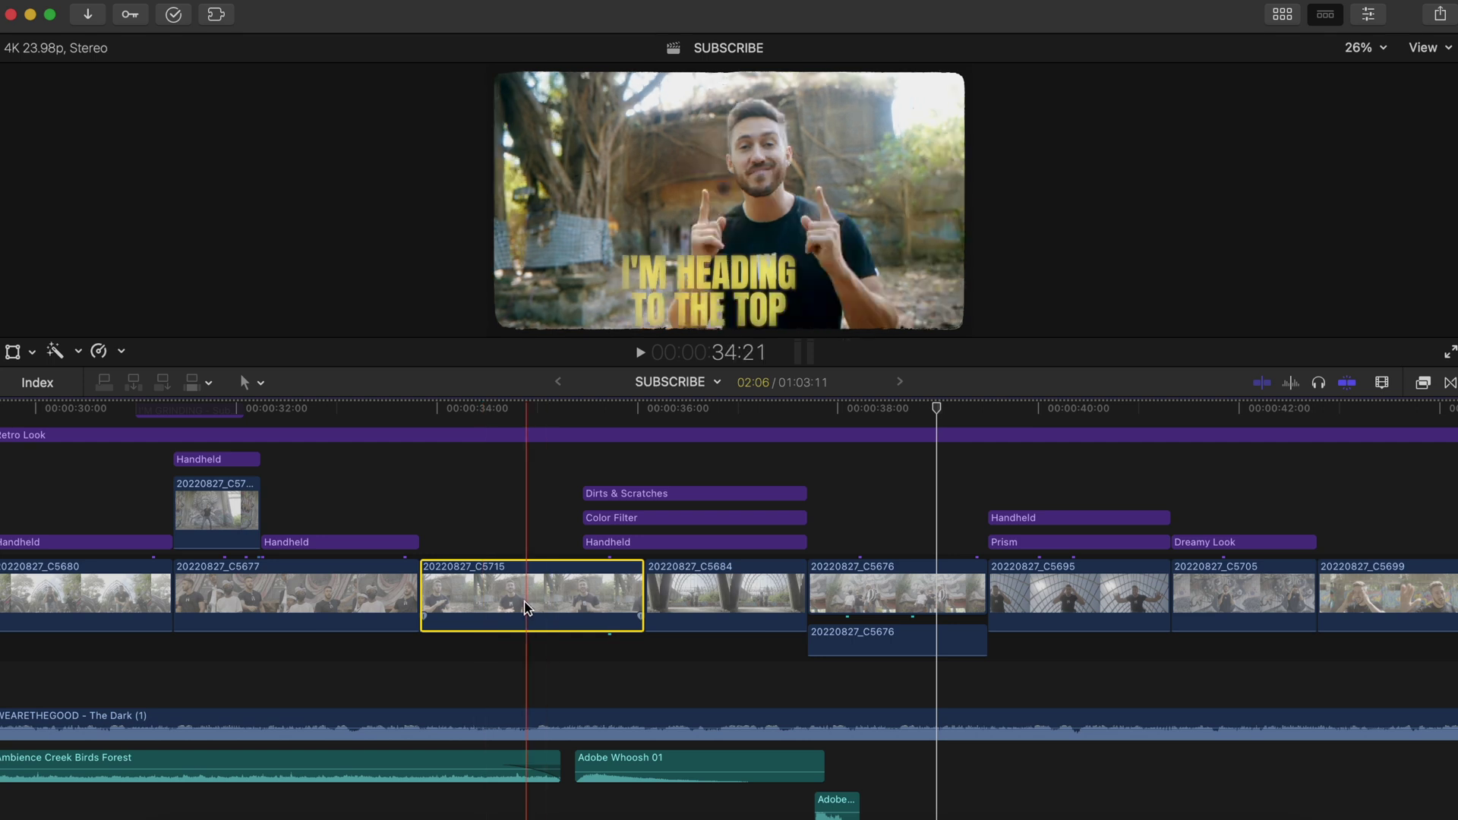
left_click_drag(328, 616, 654, 617)
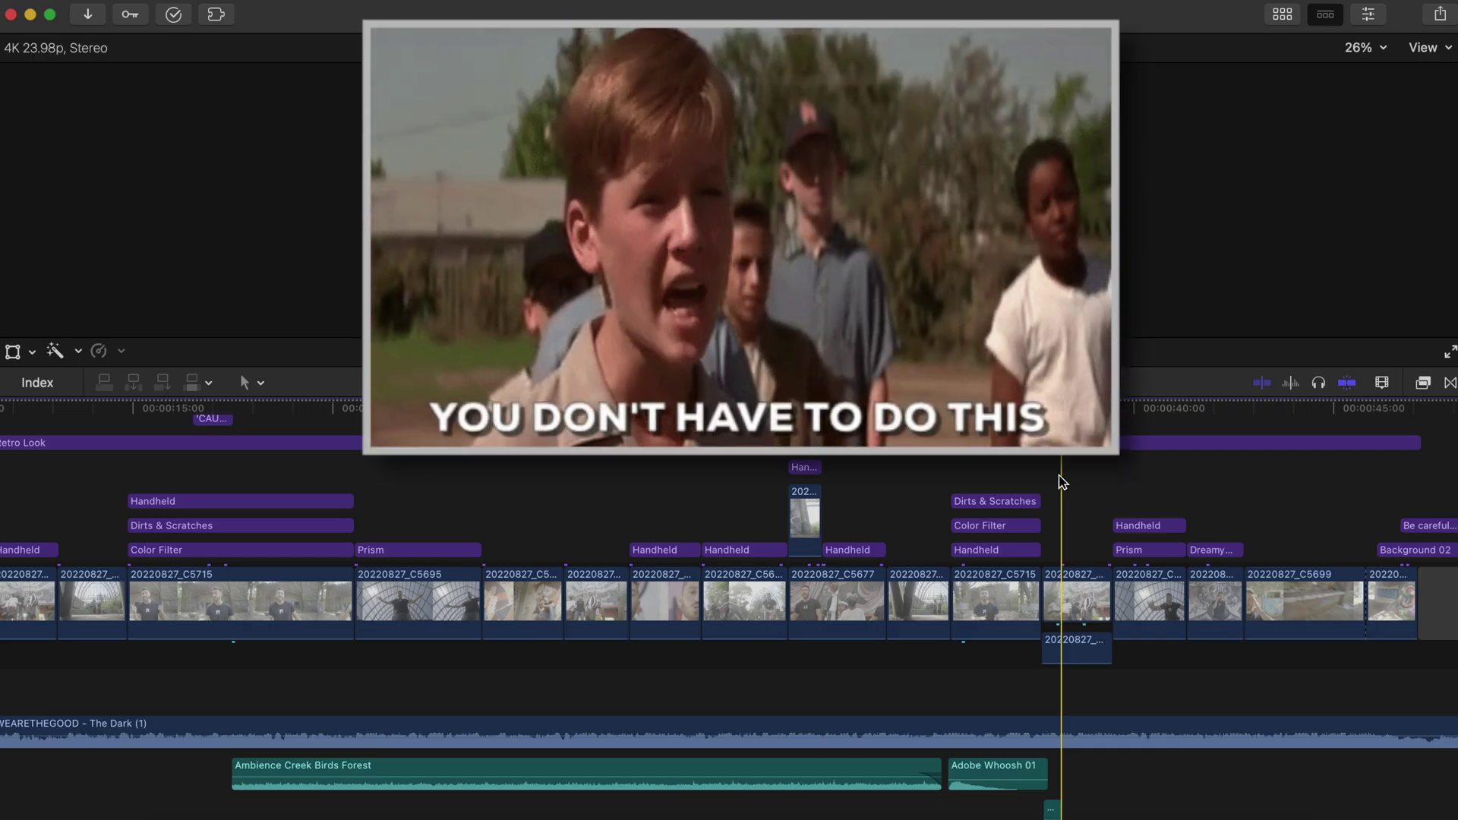
key("grave")
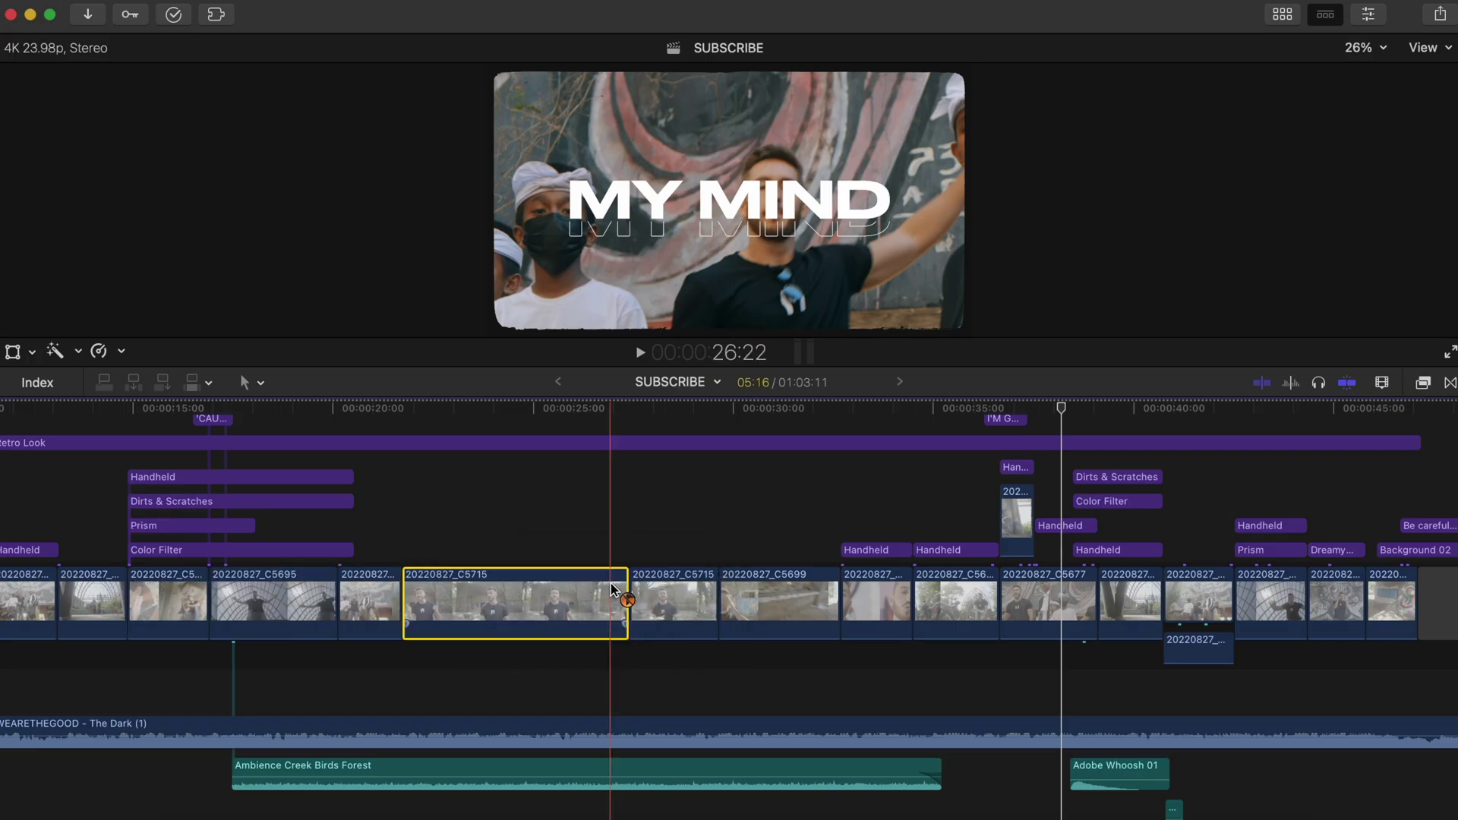
left_click_drag(797, 605, 957, 605)
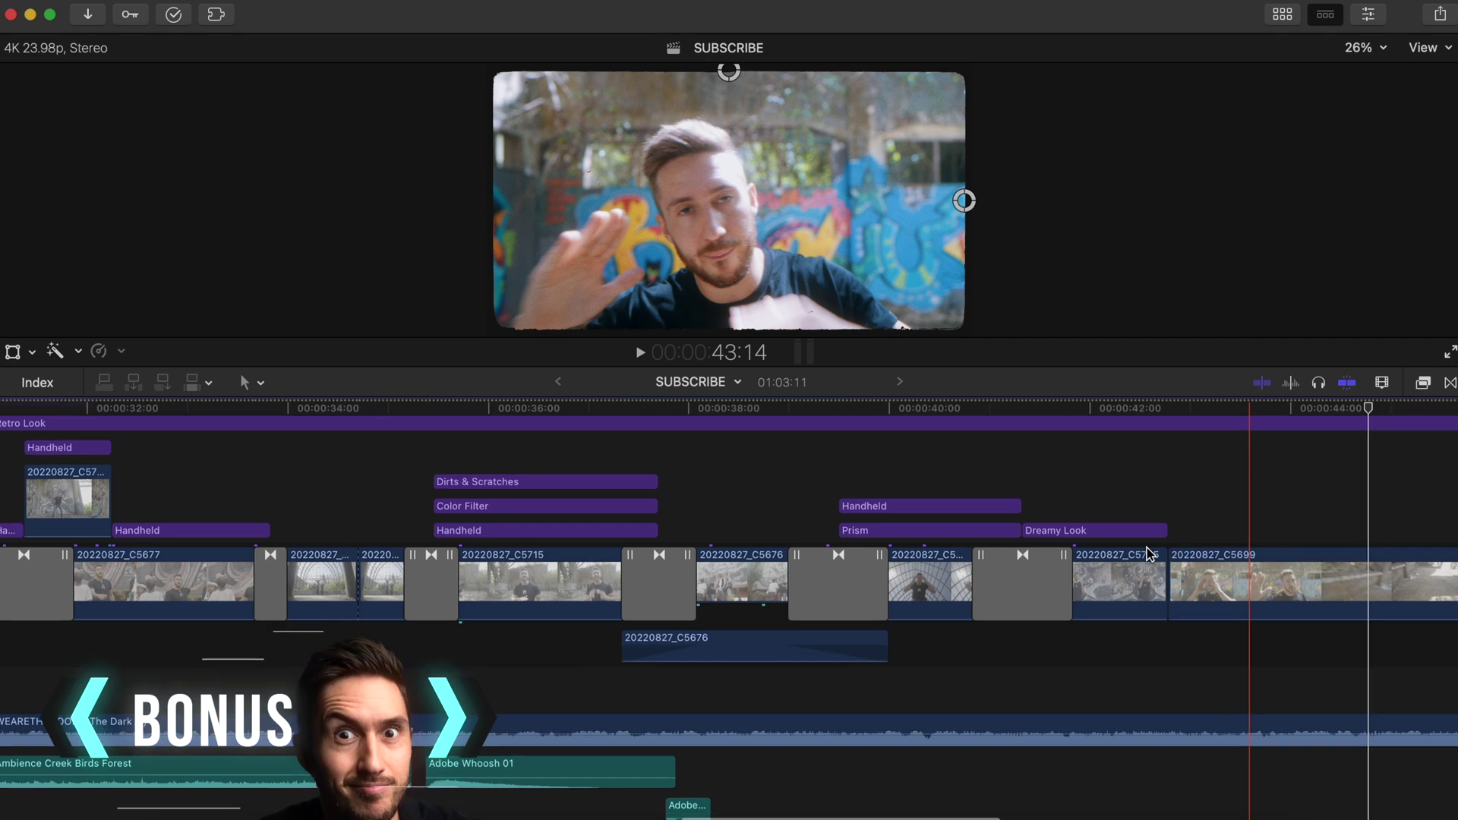
Place clip 20220827_C5699 right after C5715 in the storyline.
scroll(1149, 555, "down", 1)
scroll(1149, 554, "left", 1)
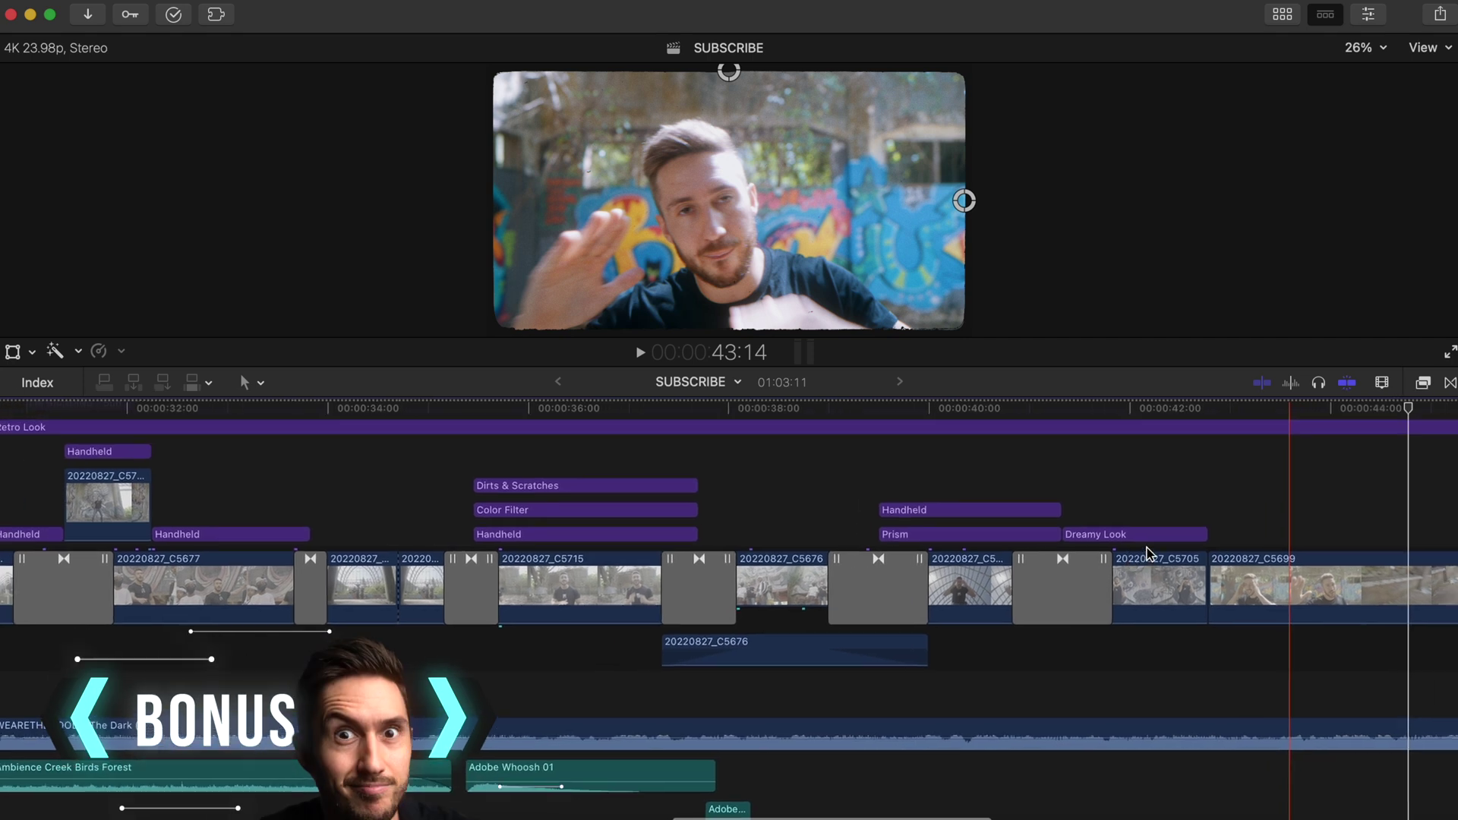
left_click_drag(1213, 574, 659, 605)
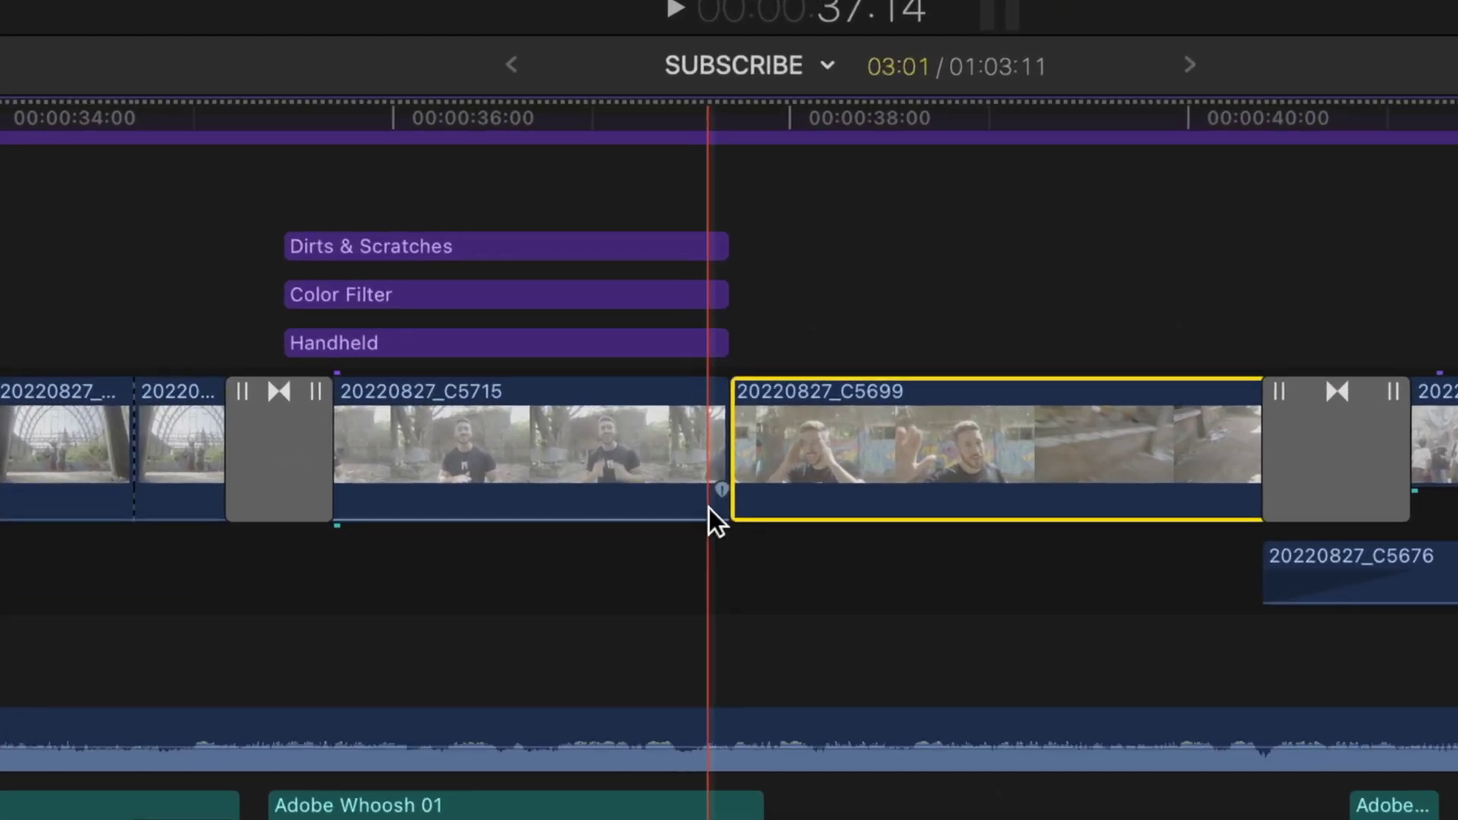
Delete C5715 with connections overridden so C5699 takes its place, then trim C5699's end to 02:06.
left_click(612, 480)
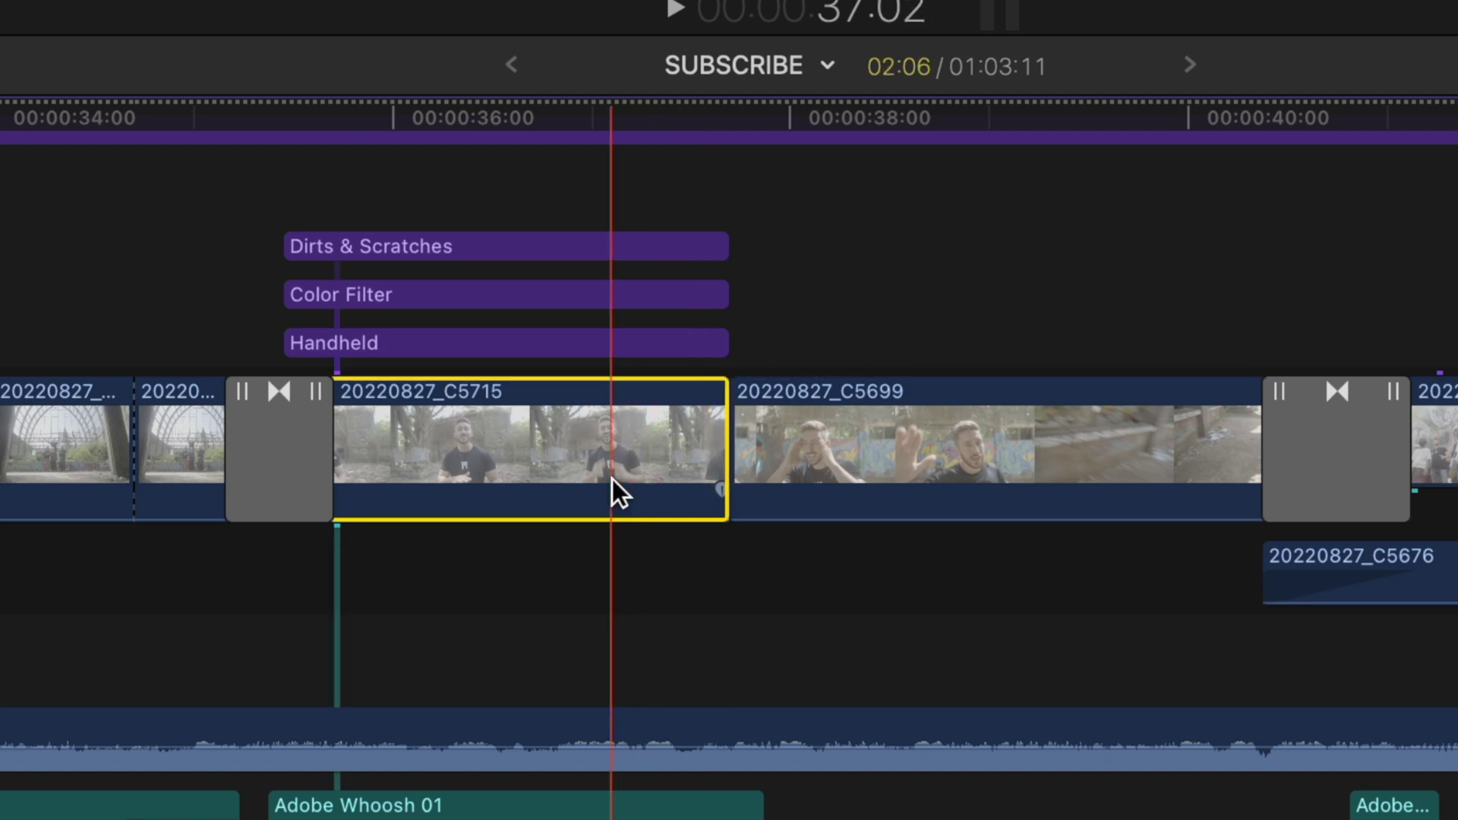
key("grave")
key("BackSpace")
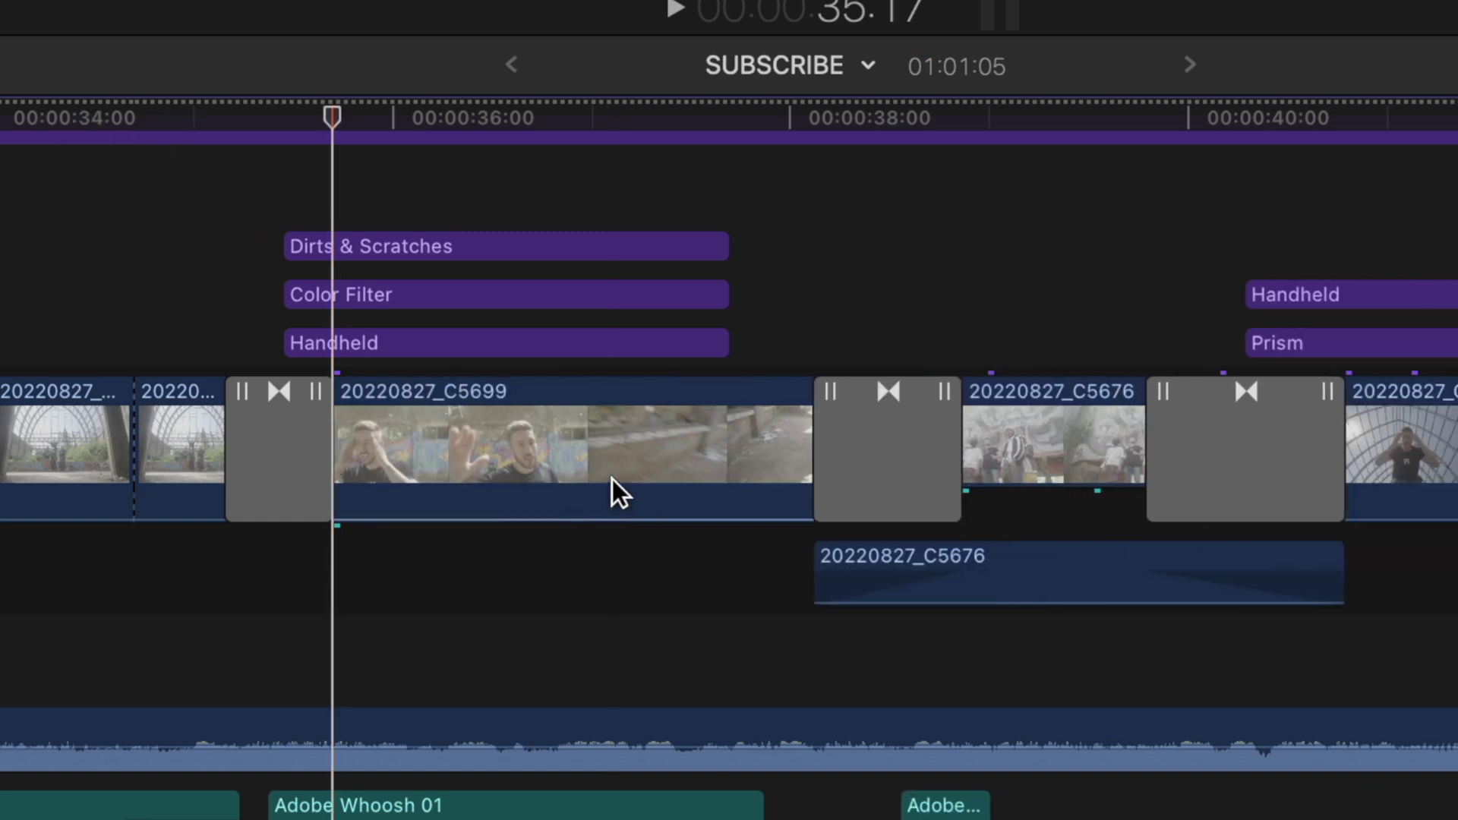
left_click(730, 433)
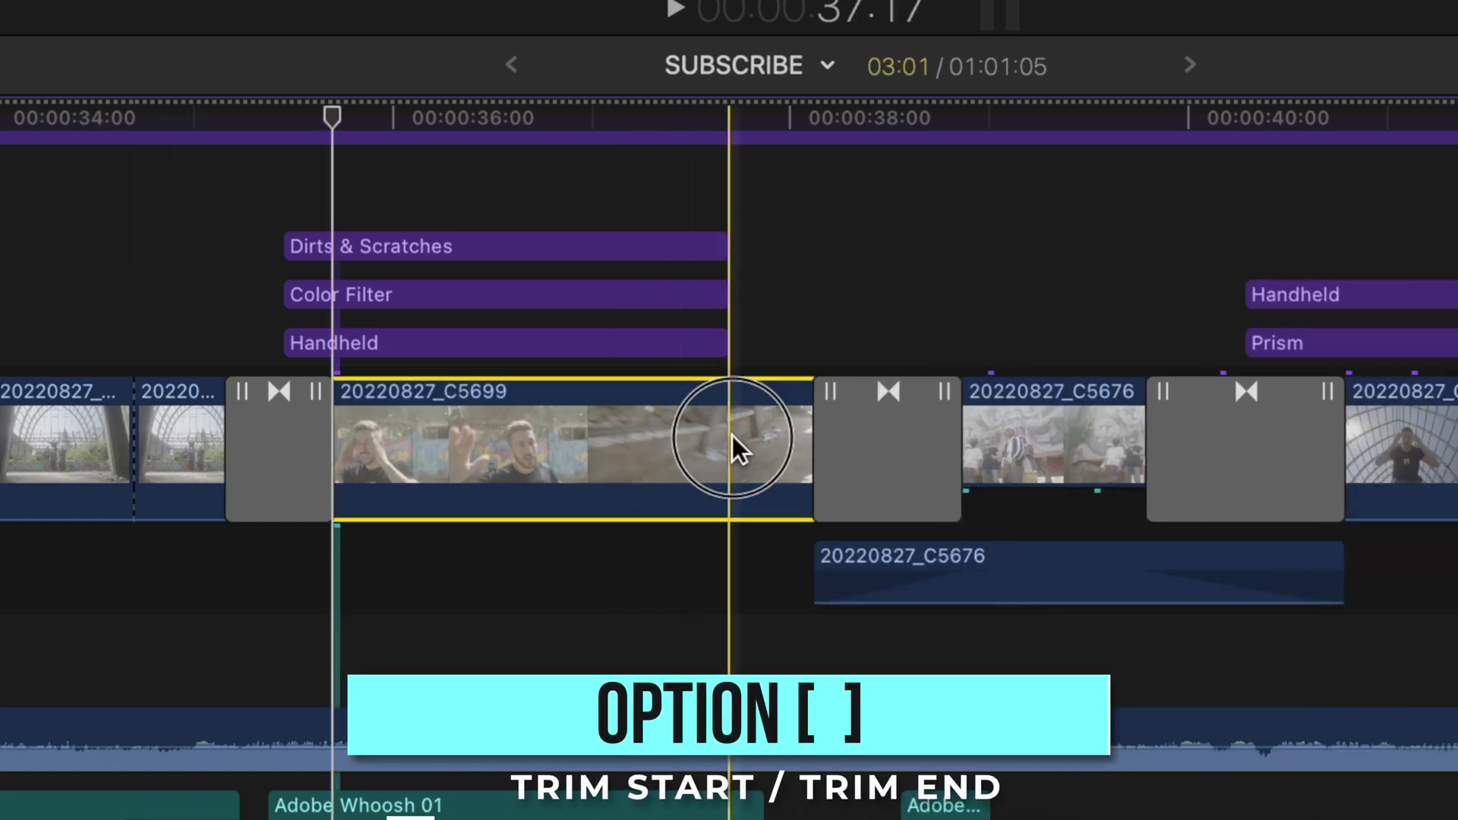
key("alt+bracketright")
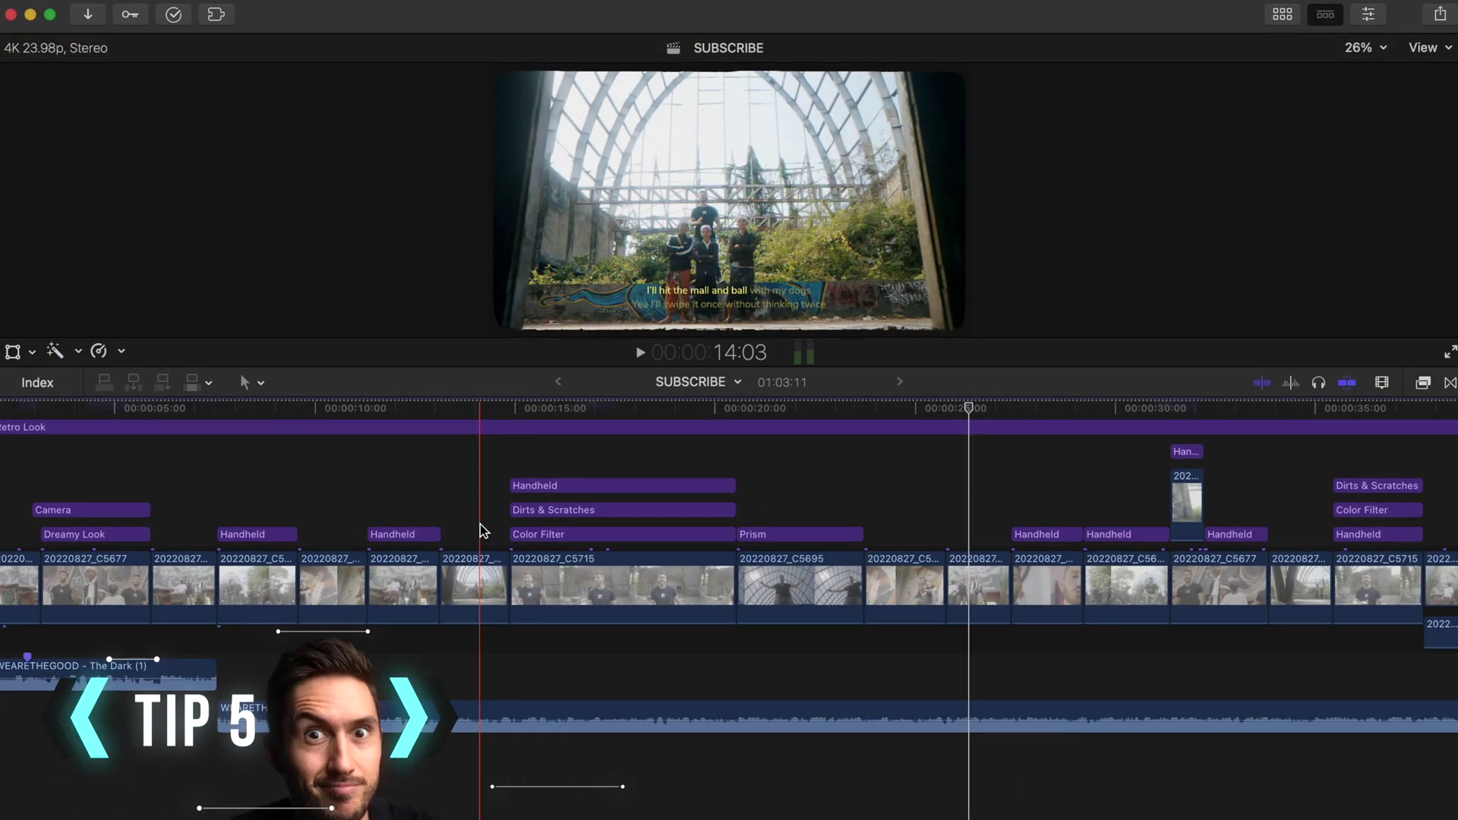
Play the timeline in reverse, pause, play forward, then play from C5715 in slow motion.
key("j")
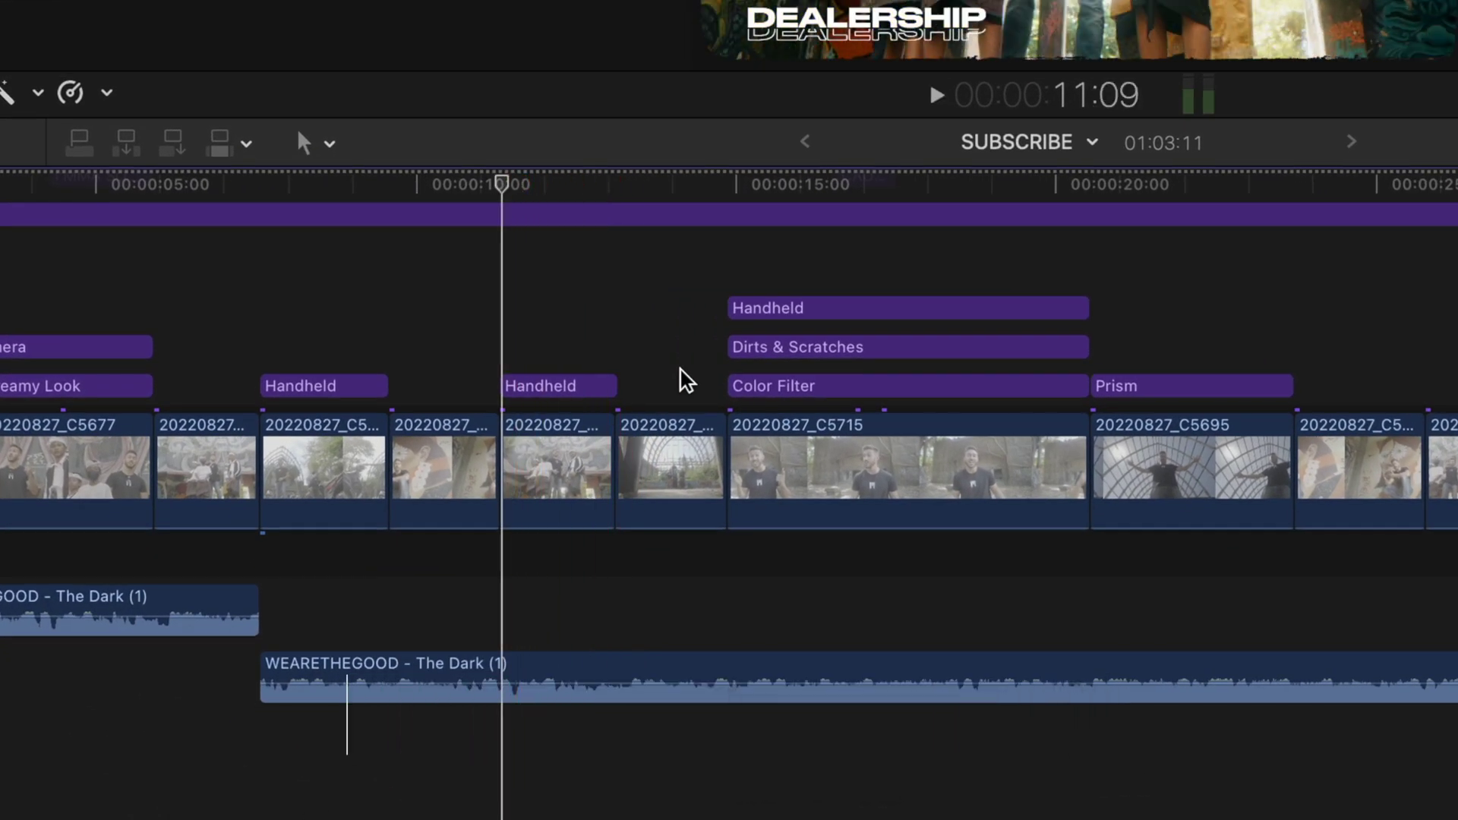
key("k")
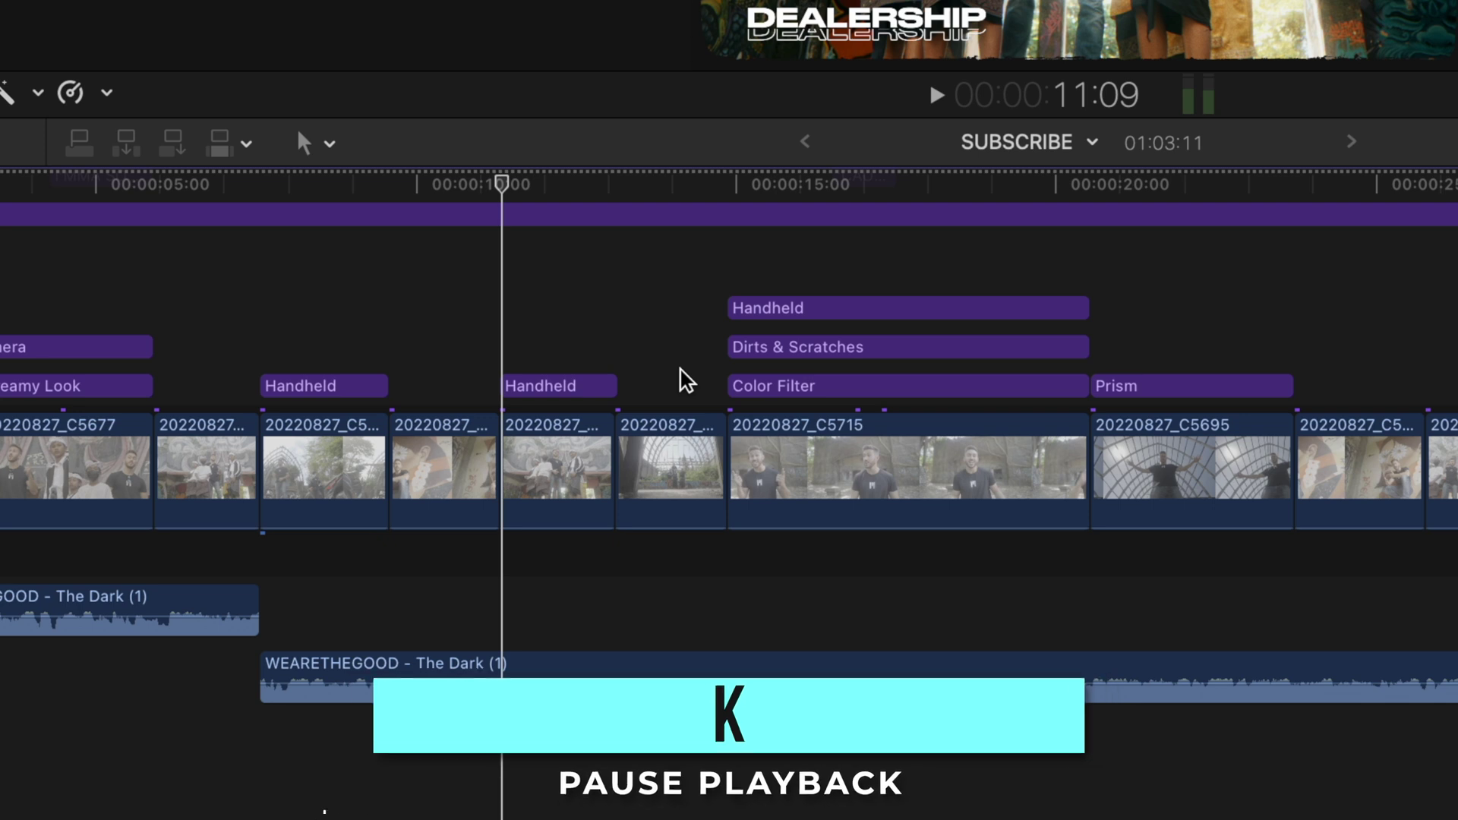
key("l")
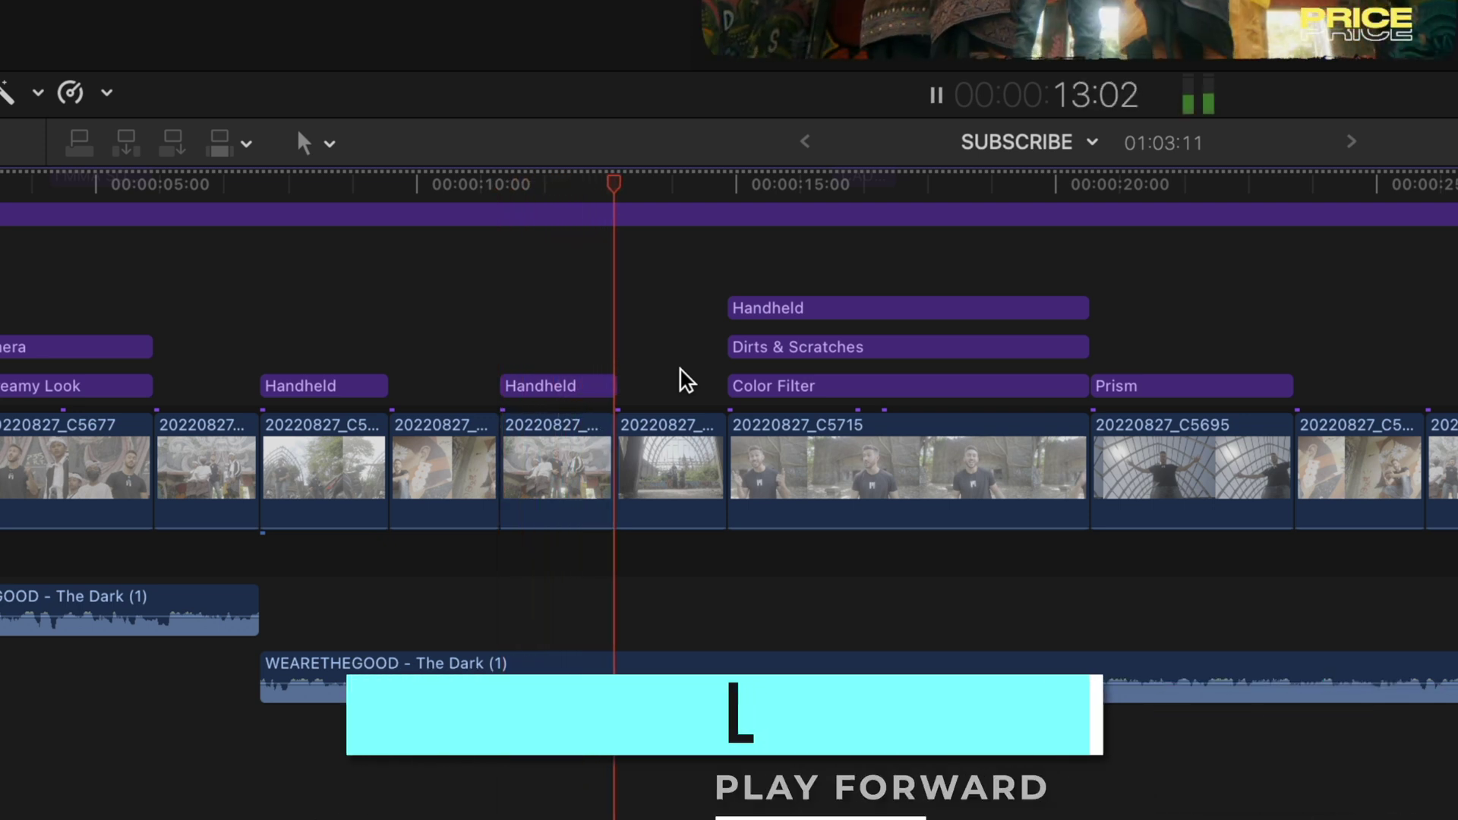
left_click(754, 497)
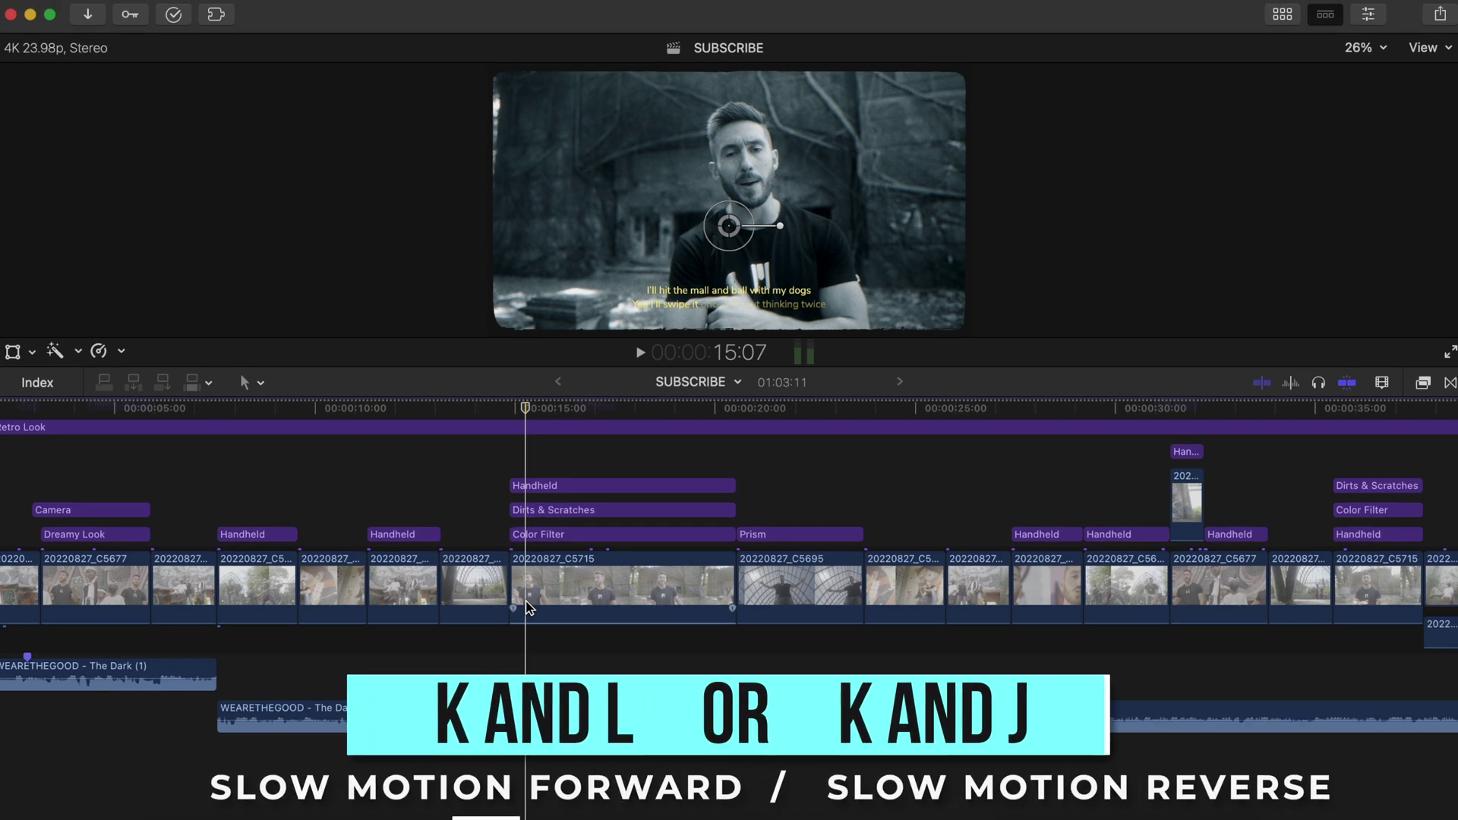
key("k+l")
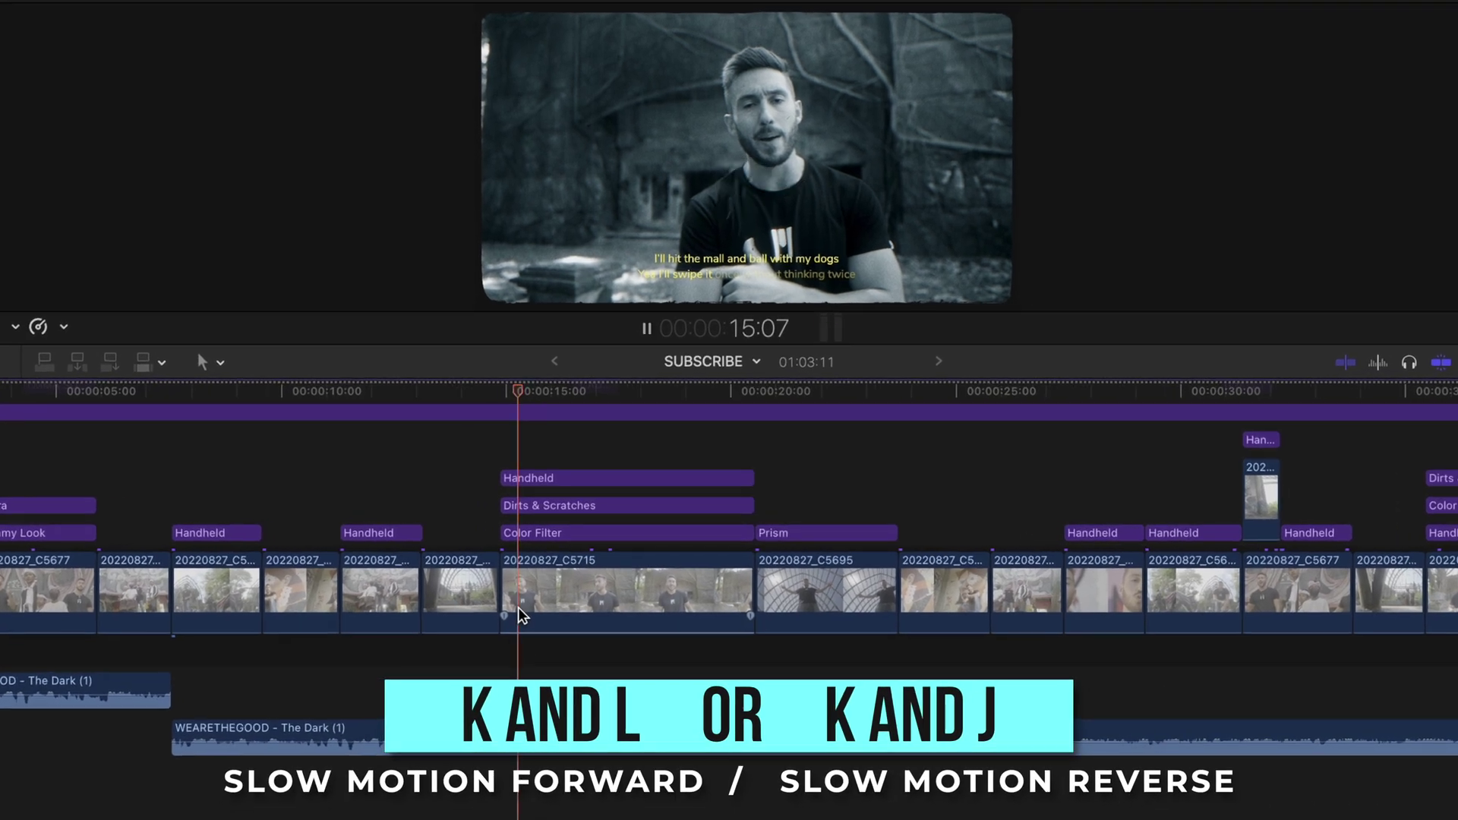